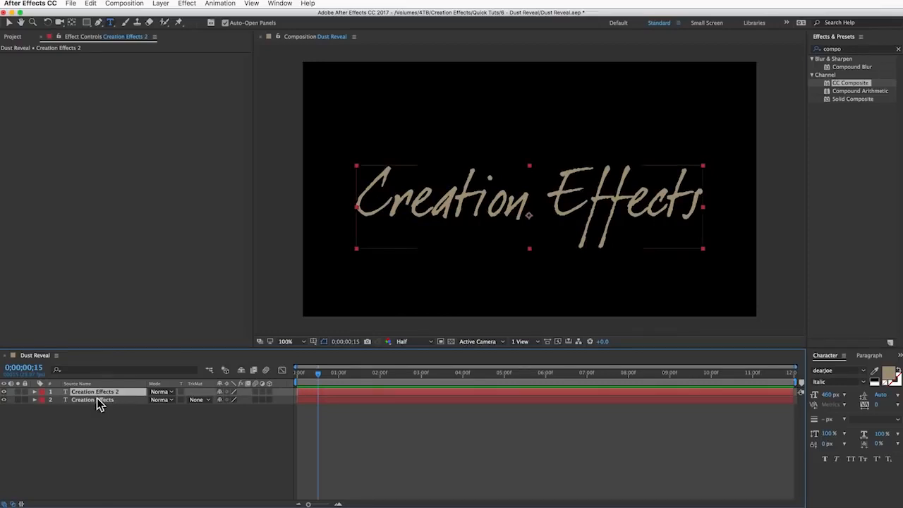
Apply the CC Particle Systems II effect to the Creation Effects 2 text layer.
left_click(92, 399)
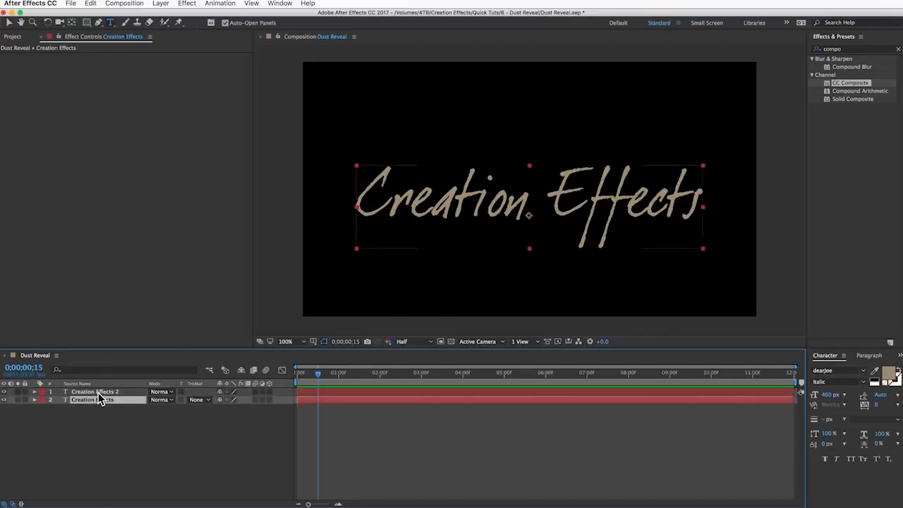
left_click(93, 392)
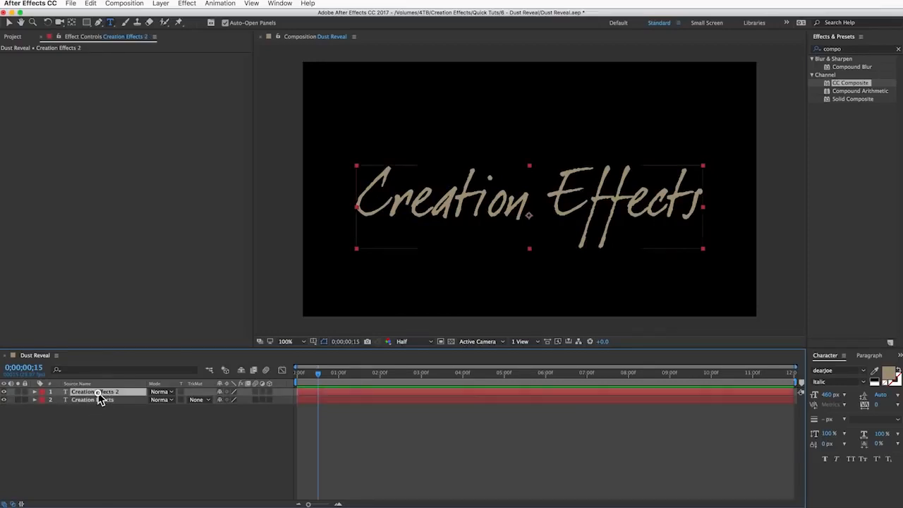
double_click(857, 50)
type("particle")
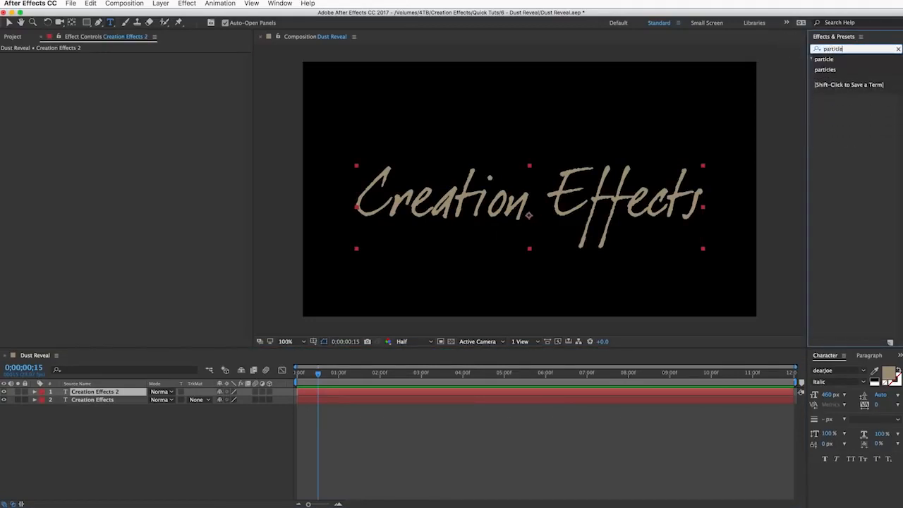
key("Return")
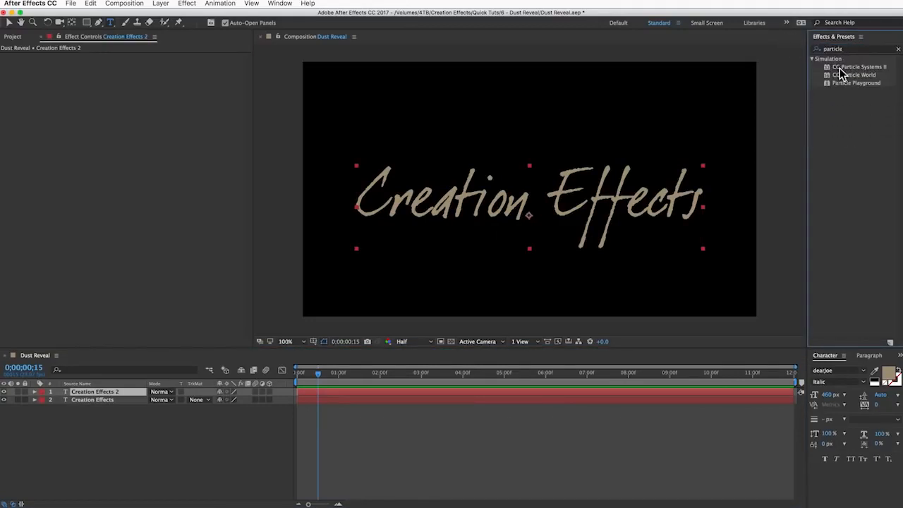
double_click(861, 68)
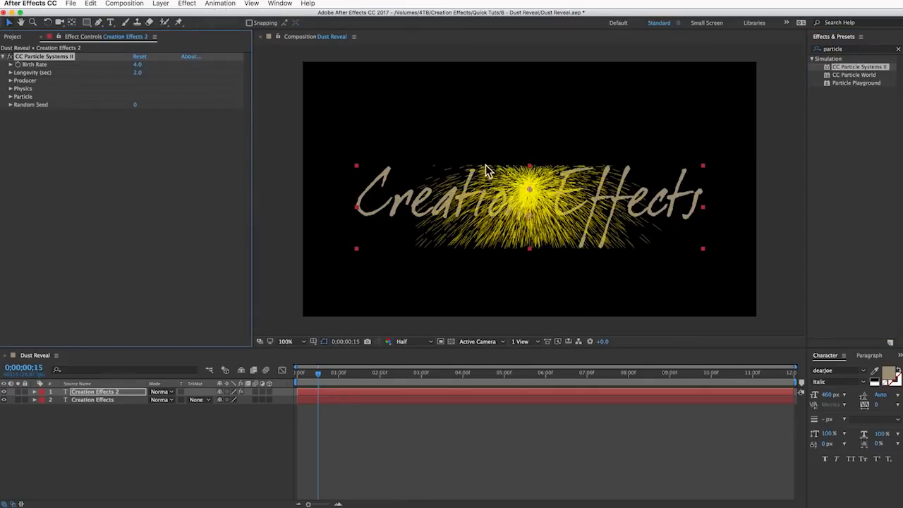
Add the CC Composite effect to the same layer and place it above CC Particle Systems II, with its settings collapsed.
left_click(848, 49)
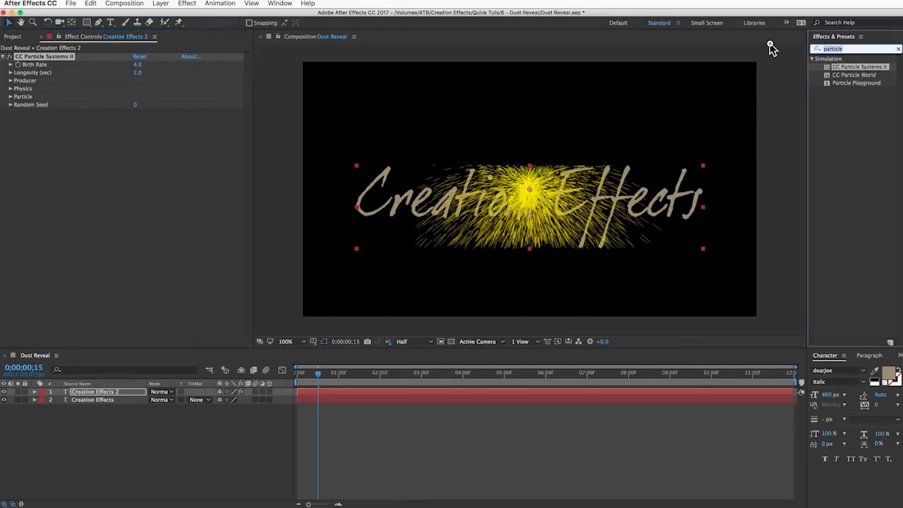
type("compo")
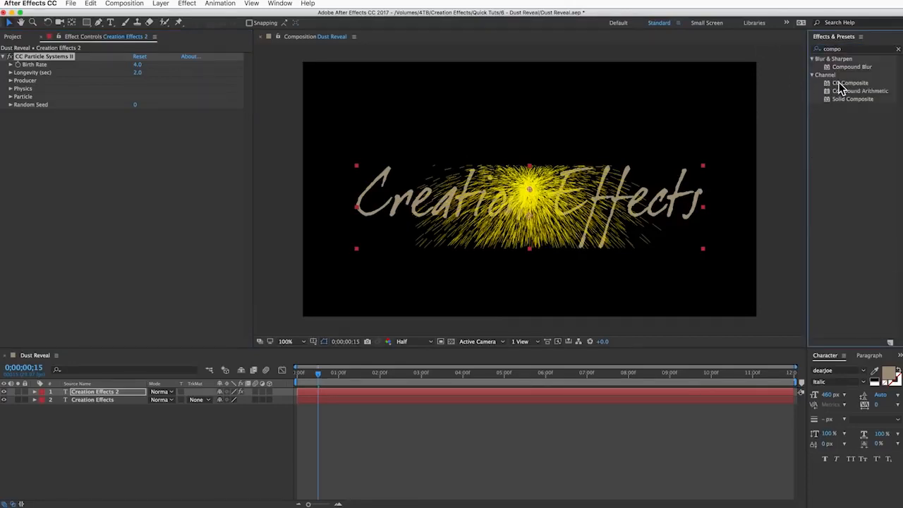
double_click(840, 83)
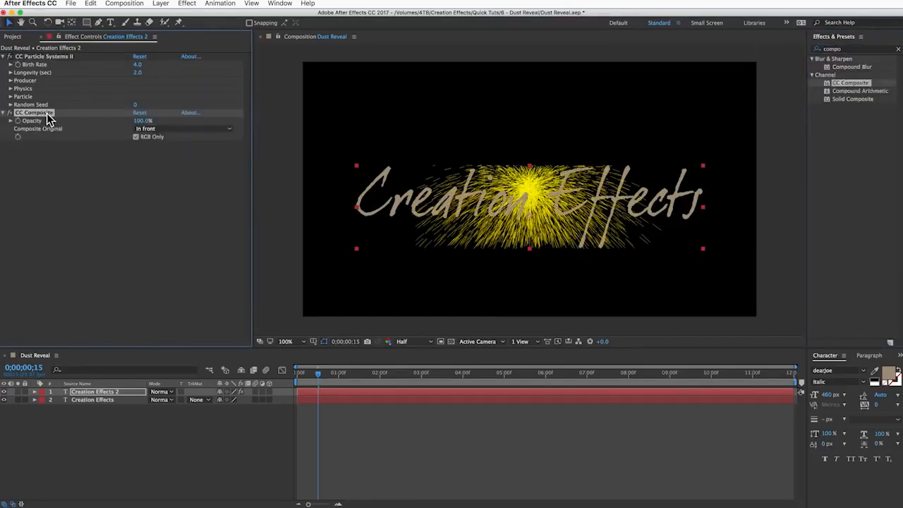
left_click_drag(47, 113, 43, 58)
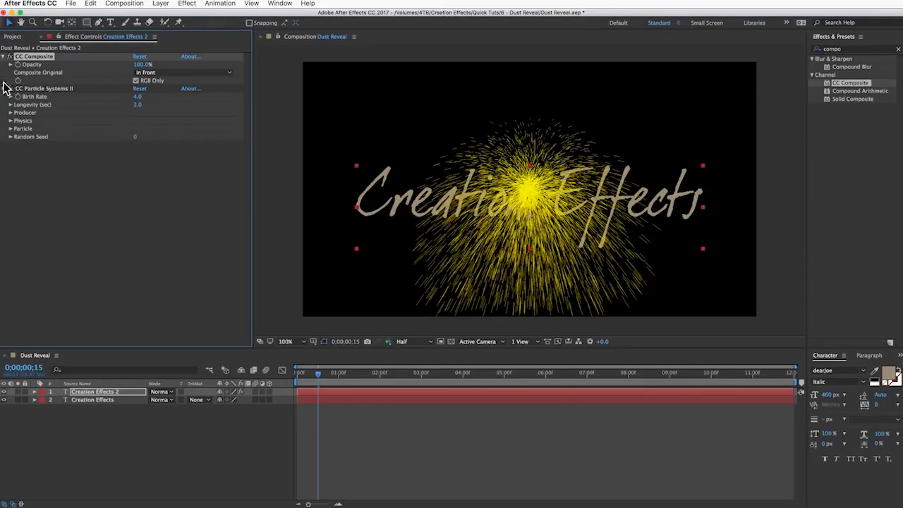
left_click(3, 56)
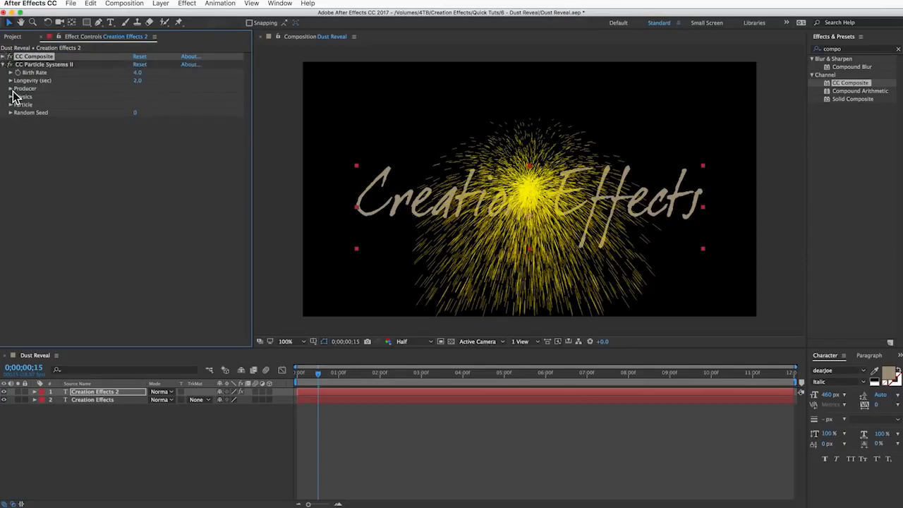
Expand the Producer, Physics and Particle settings of CC Particle Systems II and enable Source Alpha Inheritance.
left_click(10, 88)
left_click(10, 120)
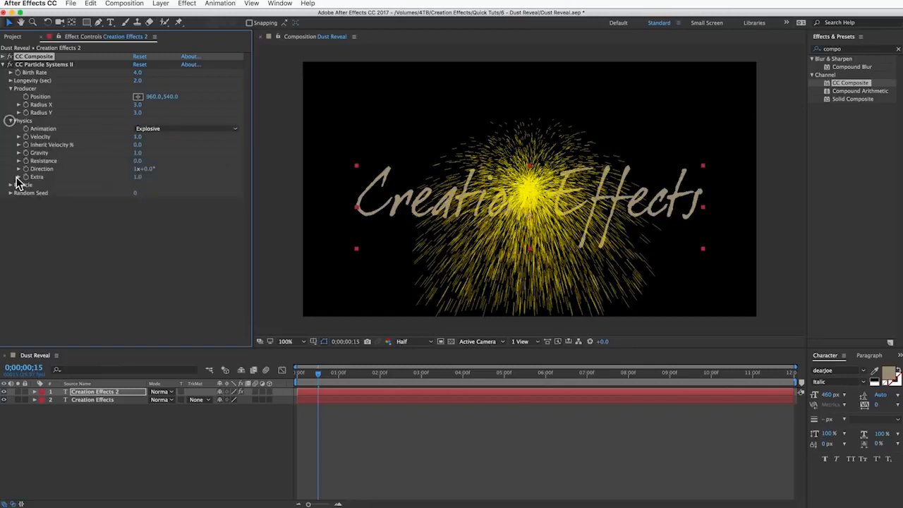
left_click(10, 184)
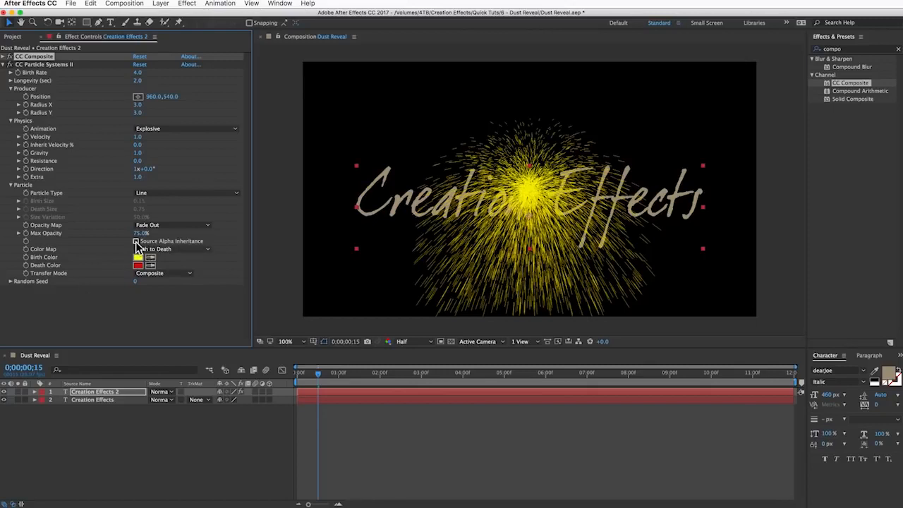
left_click(135, 241)
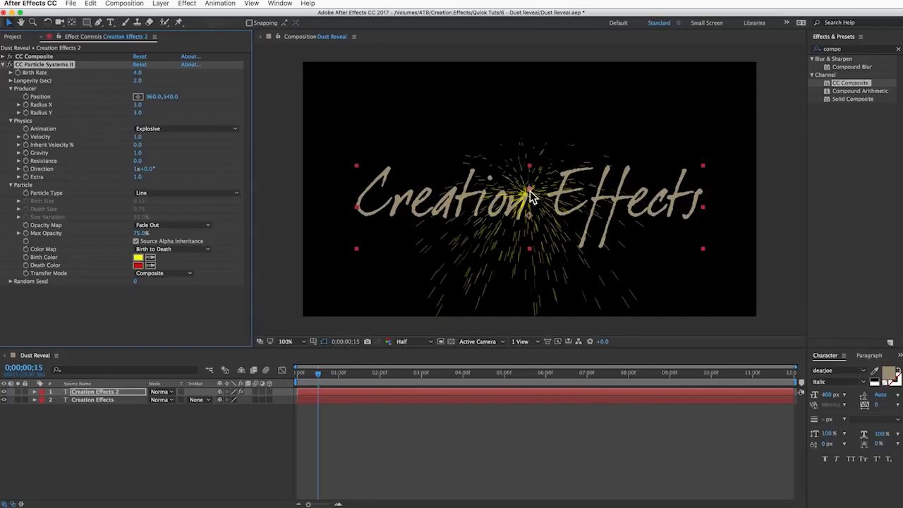
Move the particle producer over the word Effects to about 1318, 492, and set Radius X to 1 and Radius Y to 13.
left_click_drag(531, 196, 616, 182)
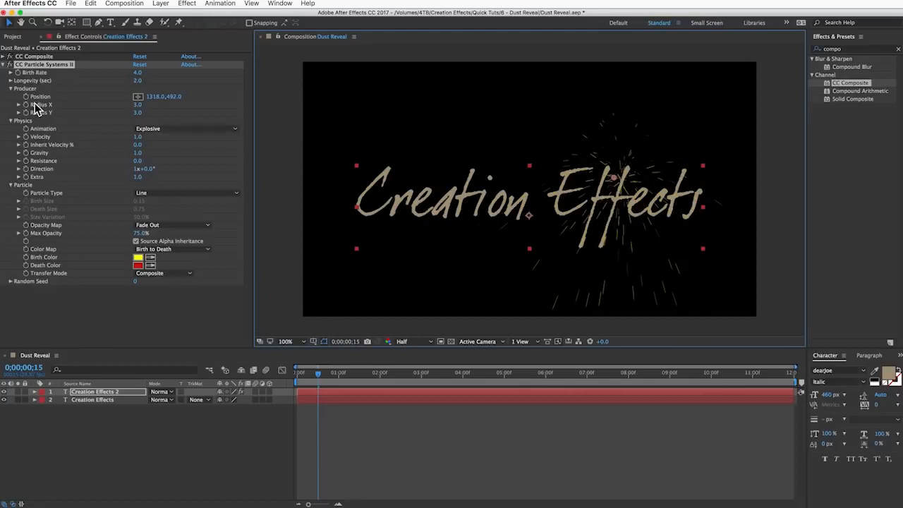
left_click(136, 104)
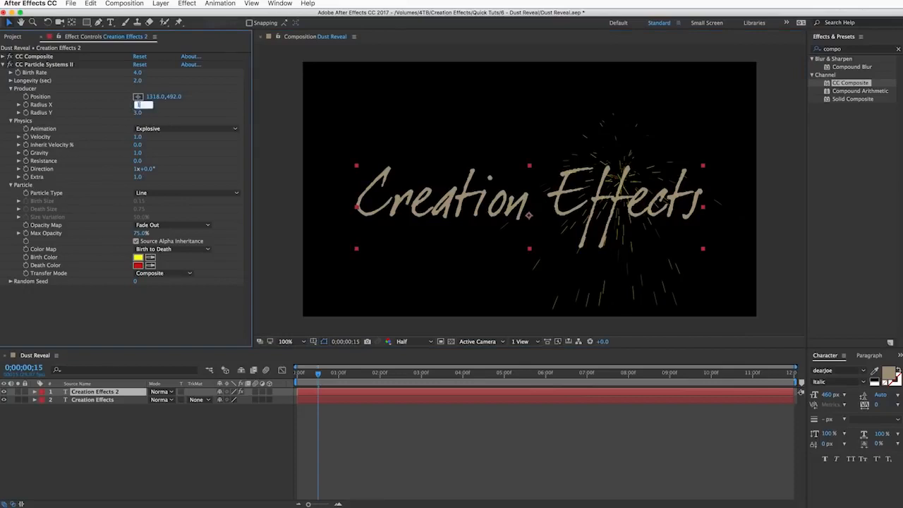
key("Return")
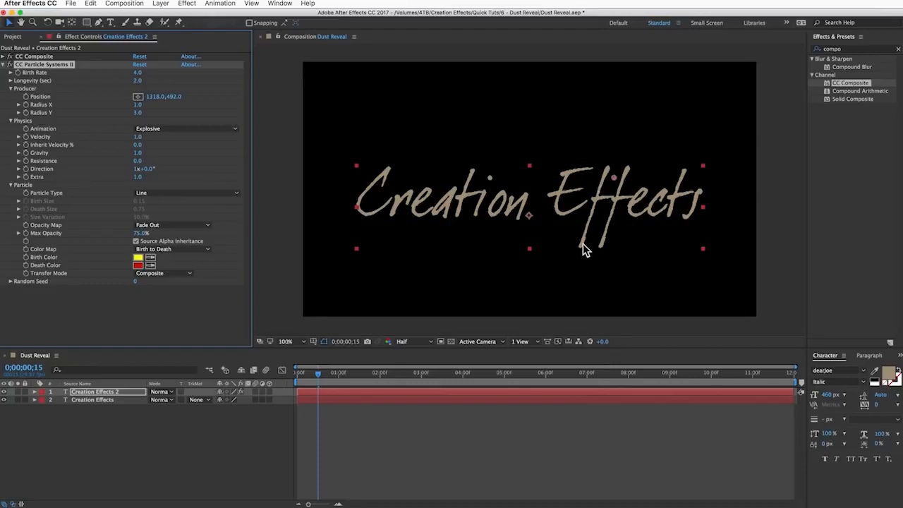
left_click(139, 112)
key("Return")
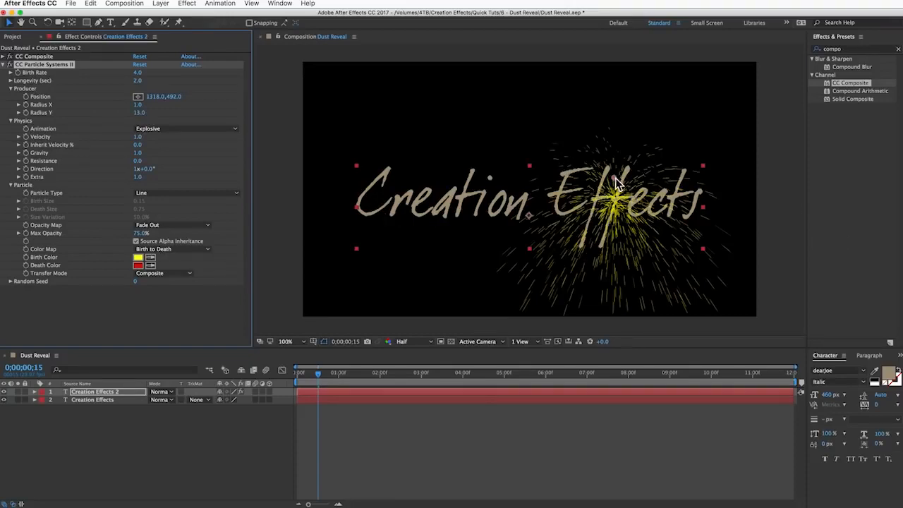
Move the particle producer to the left edge of the frame at Position 0, 602.
left_click_drag(615, 182, 298, 203)
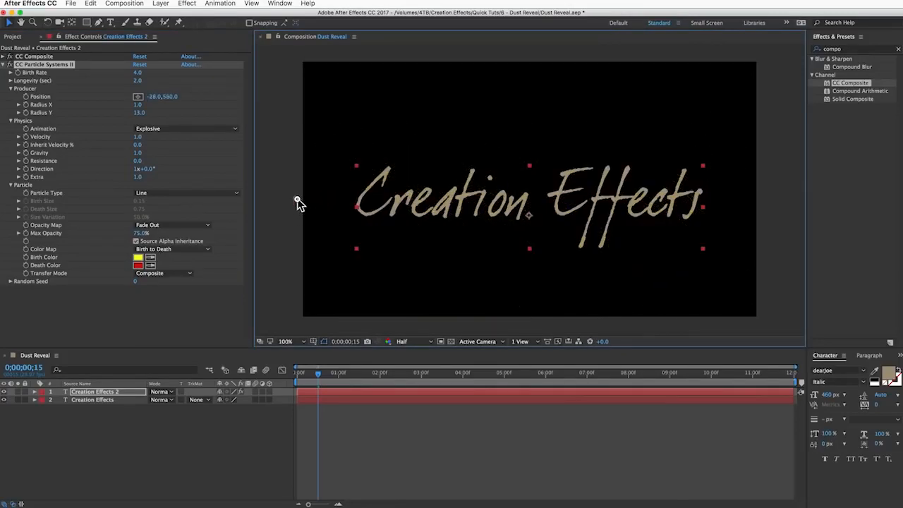
left_click(150, 97)
type("0")
key("Return")
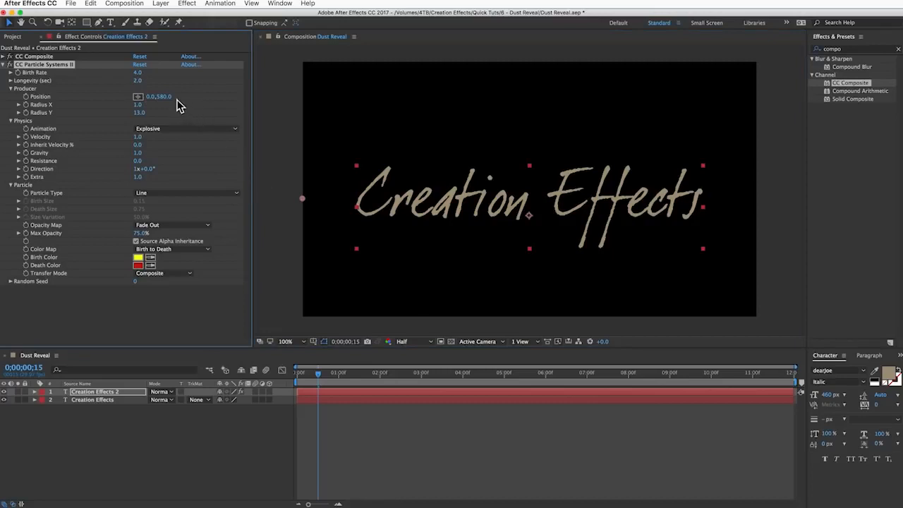
left_click_drag(169, 95, 177, 98)
Keyframe the producer Position at 0;00;00;00, then set its X value to 1920 at 0;00;01;16.
left_click_drag(316, 375, 296, 376)
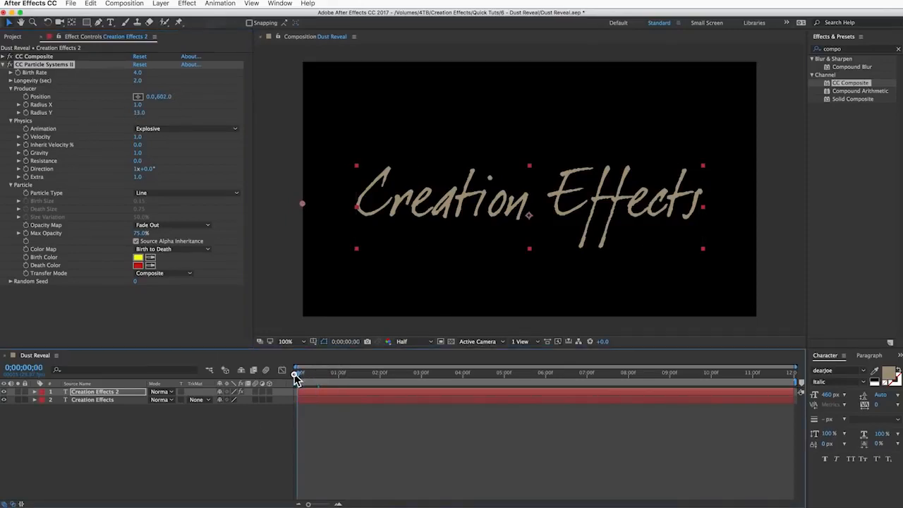
left_click(26, 97)
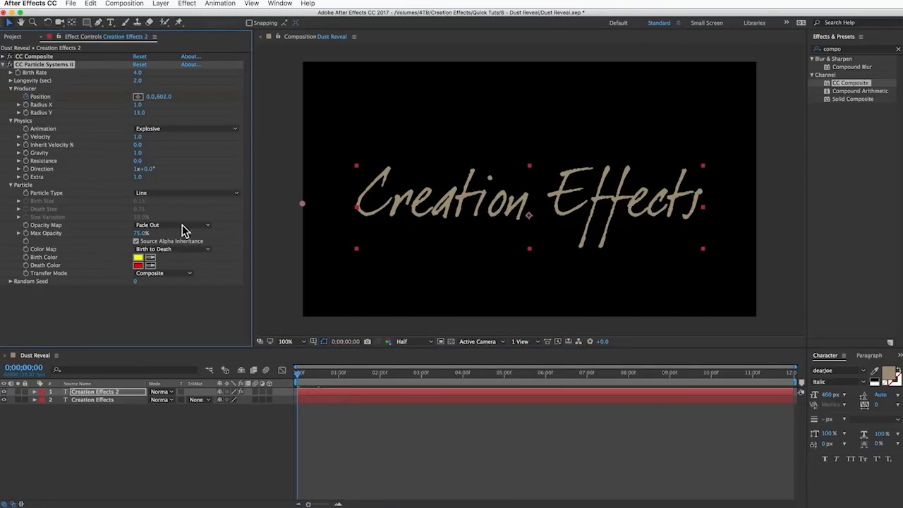
left_click(361, 374)
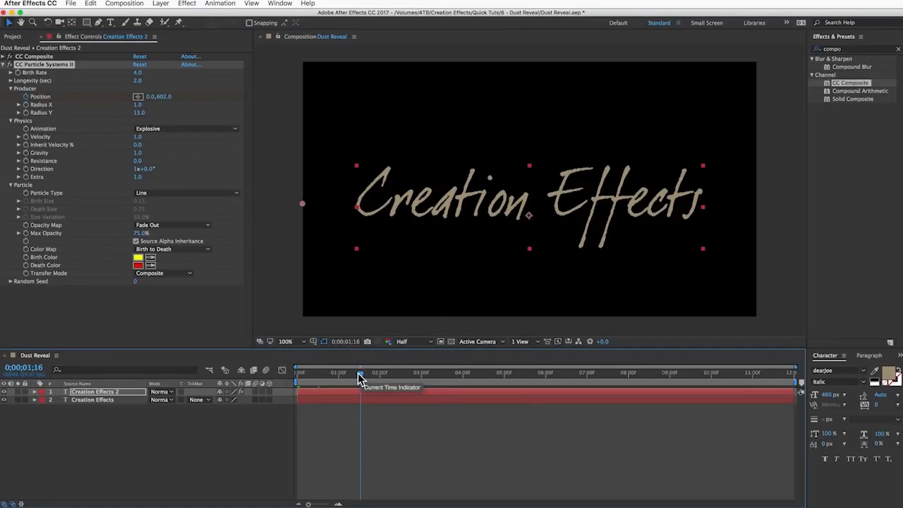
left_click(151, 98)
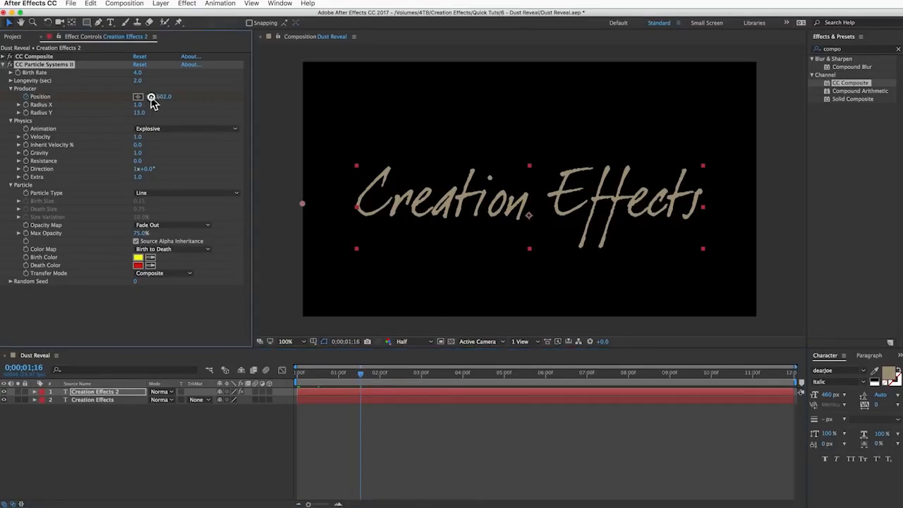
type("1920")
key("Return")
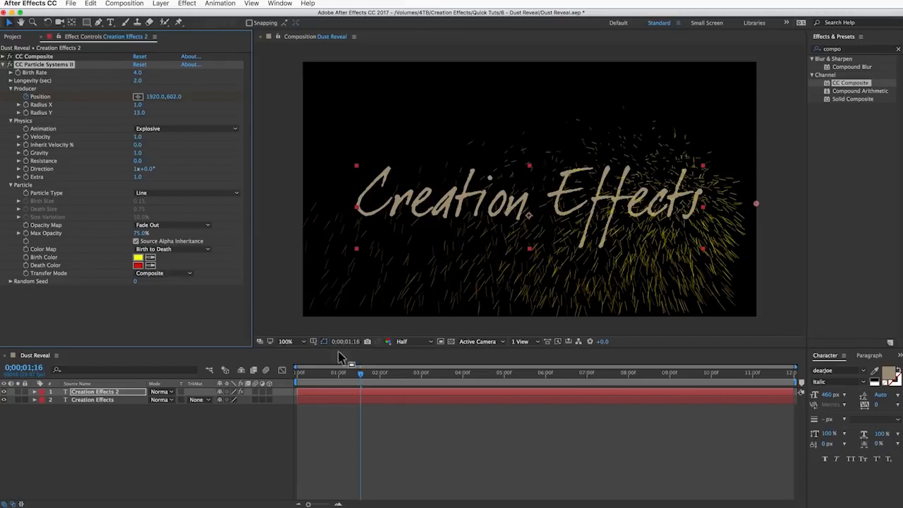
Reveal the layer's Position keyframes in the timeline and preview the particles sweeping across the text.
key("u")
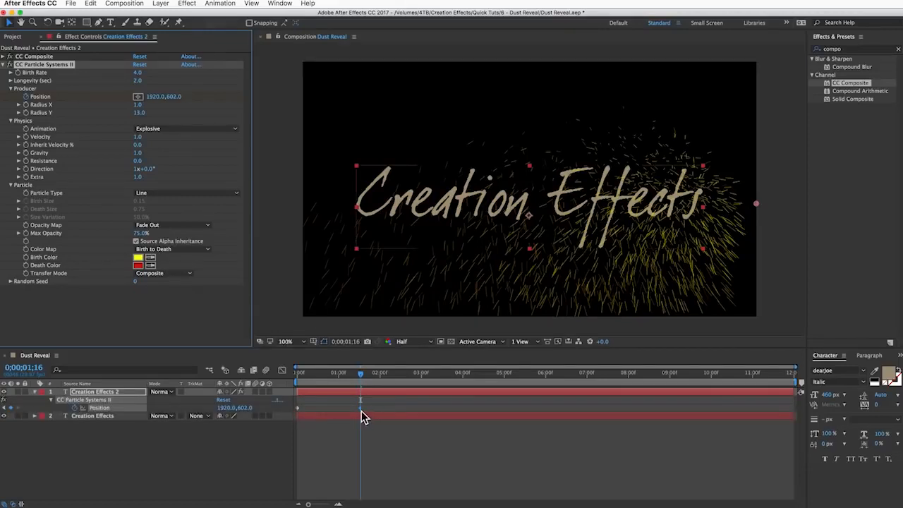
key("space")
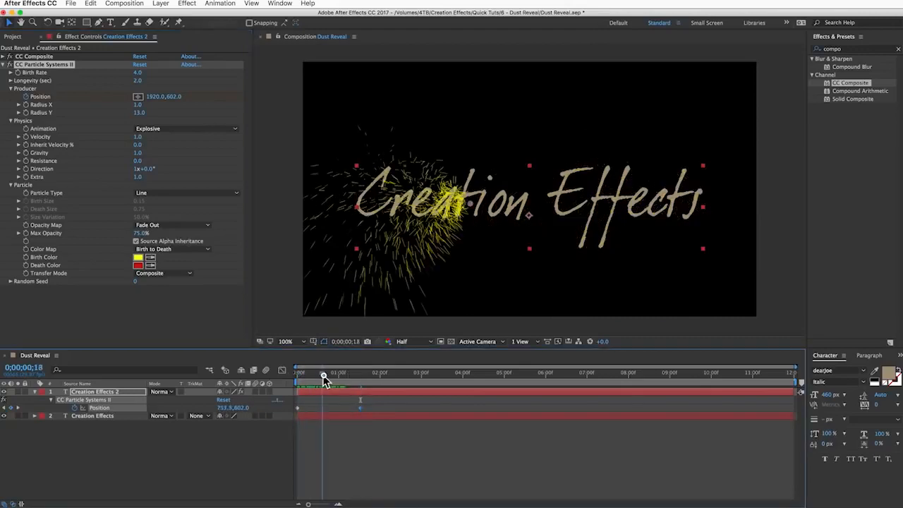
left_click_drag(356, 381, 302, 379)
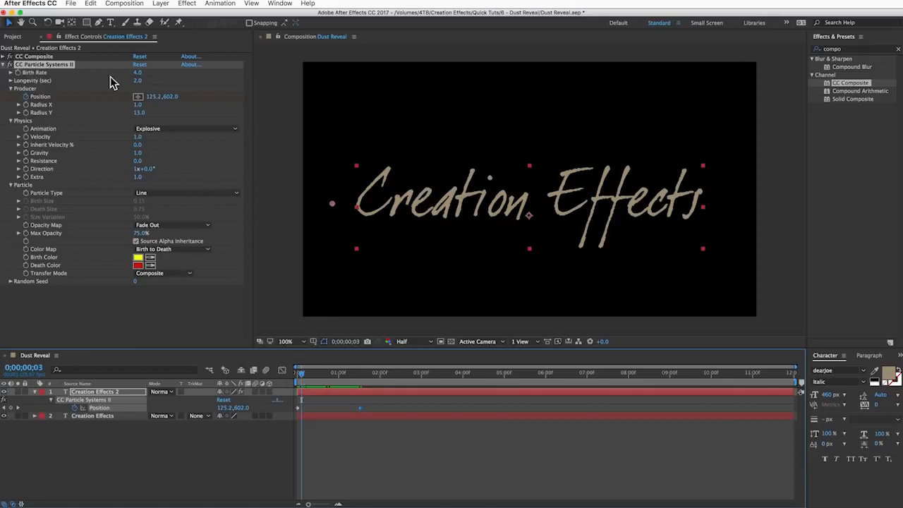
Set the particle Birth Rate to 50 and Longevity to 4 seconds.
left_click(138, 72)
type("50")
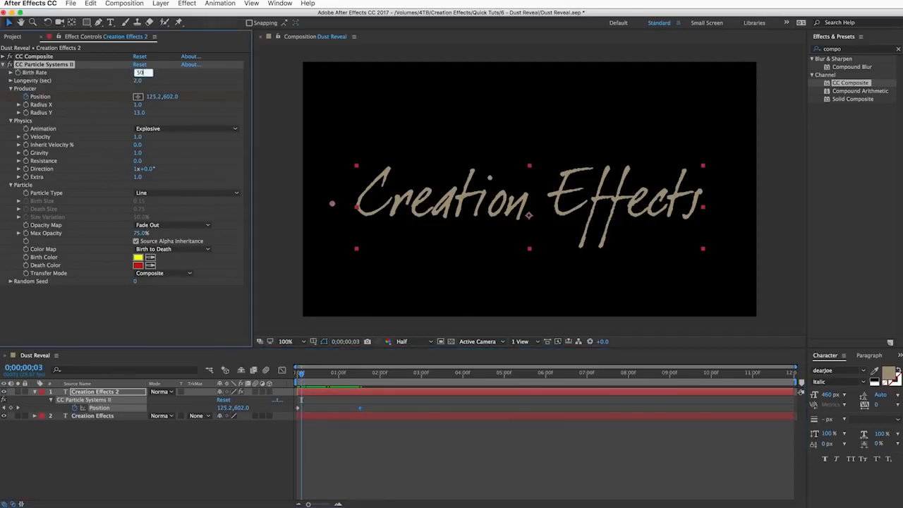
key("Return")
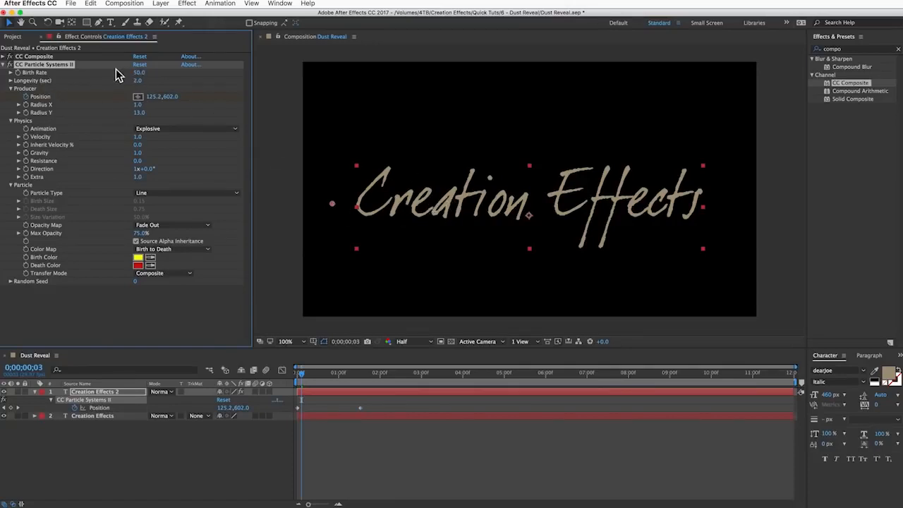
left_click(138, 80)
type("4")
key("Return")
Change the Physics animation type to Direction Normalized and check the particles at 0;00;00;23.
left_click(167, 129)
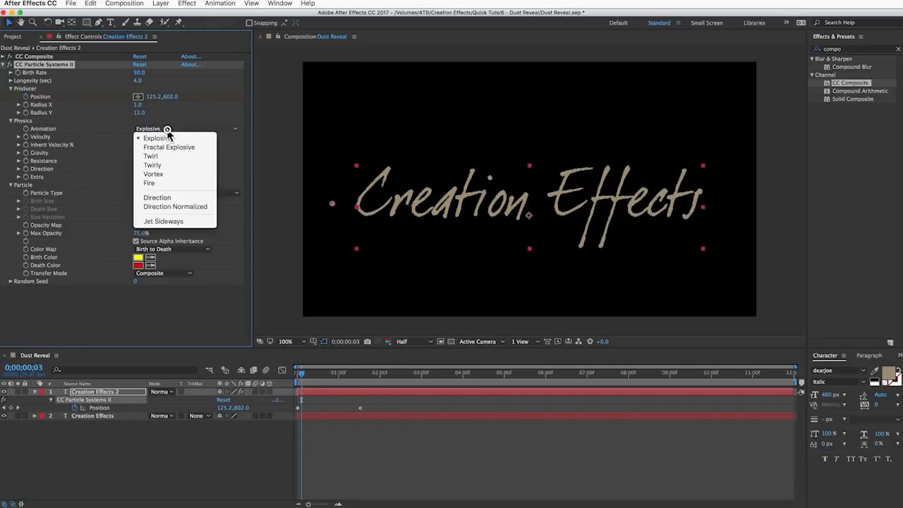
left_click(176, 207)
left_click_drag(302, 379, 329, 382)
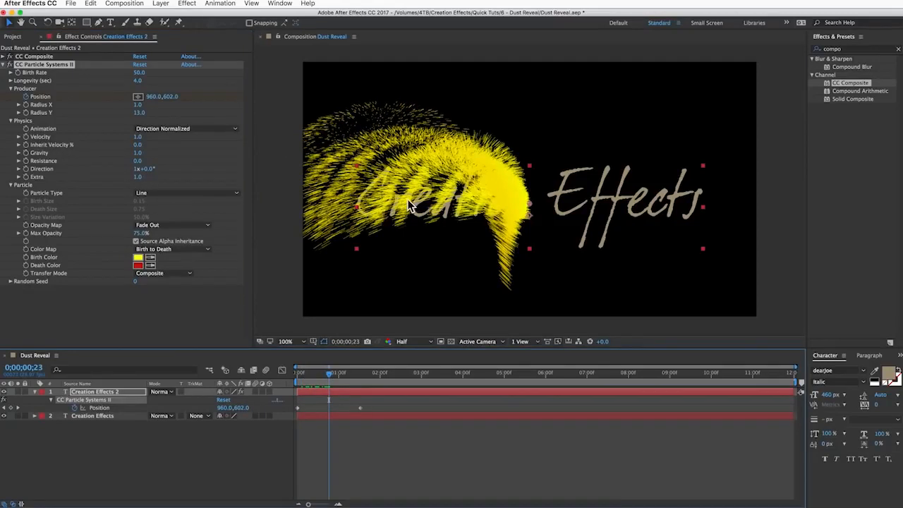
Set the particle physics to Velocity 0.3, Inherit Velocity 40% and Gravity -0.3.
left_click(137, 136)
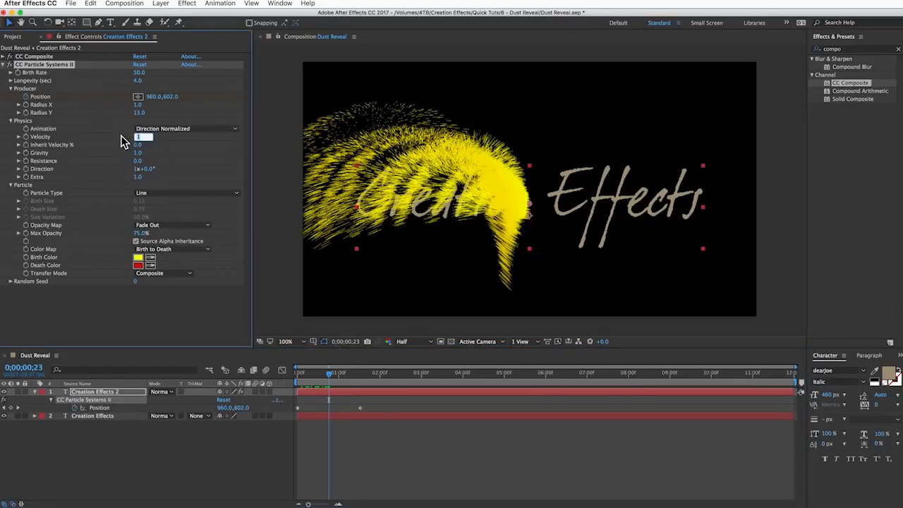
type("0.3")
key("Return")
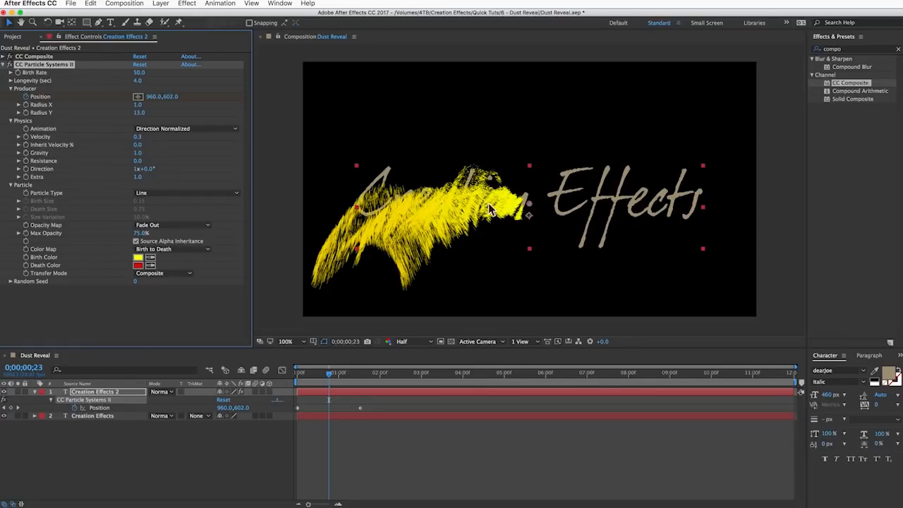
left_click(139, 144)
type("40")
key("Return")
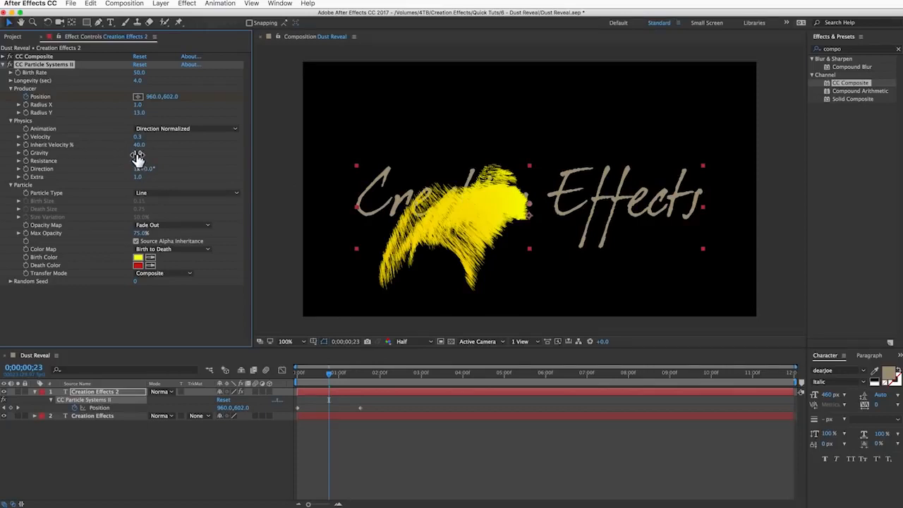
left_click(138, 155)
key("Return")
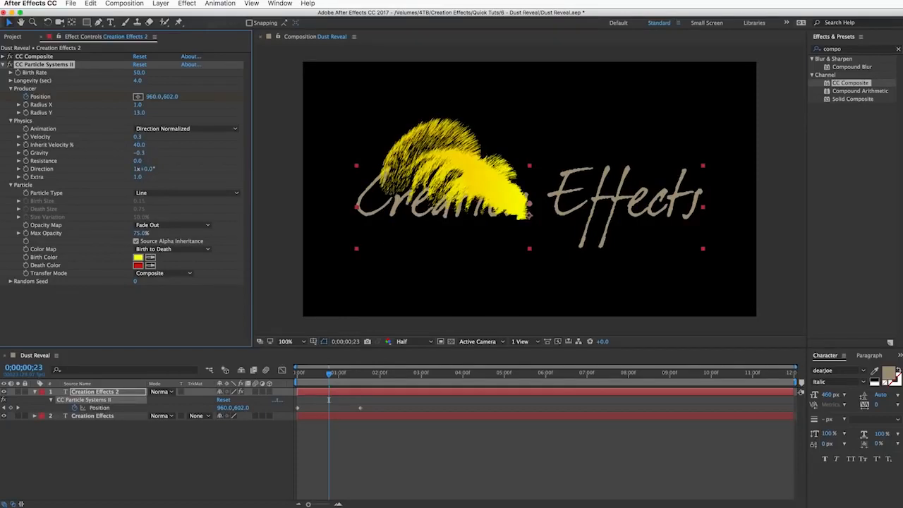
At 0;00;01;00, set the particle physics to Resistance 20 and Extra 2.
left_click_drag(329, 374, 339, 378)
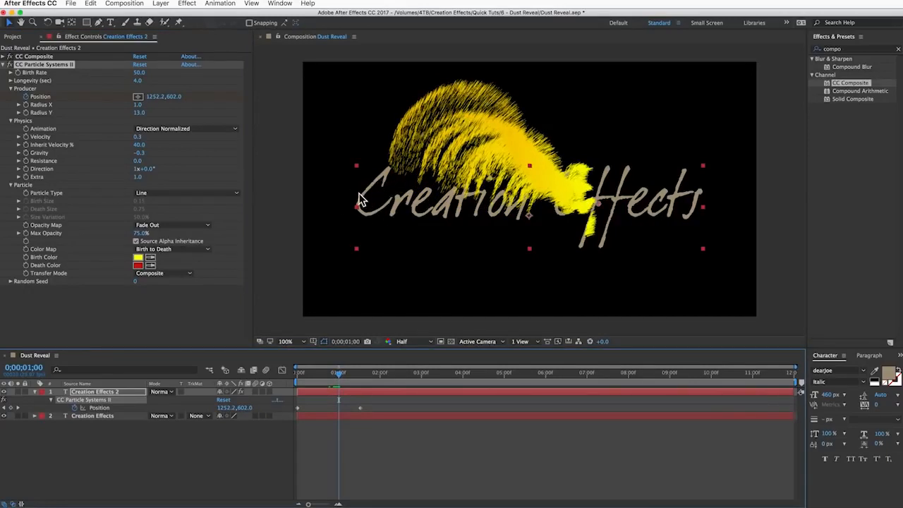
left_click(138, 160)
type("20")
key("Return")
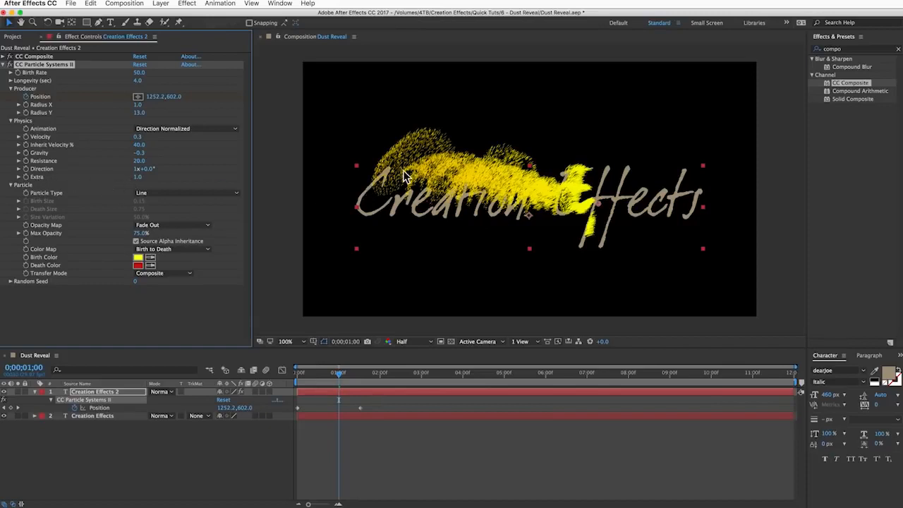
left_click(138, 177)
type("2")
key("Return")
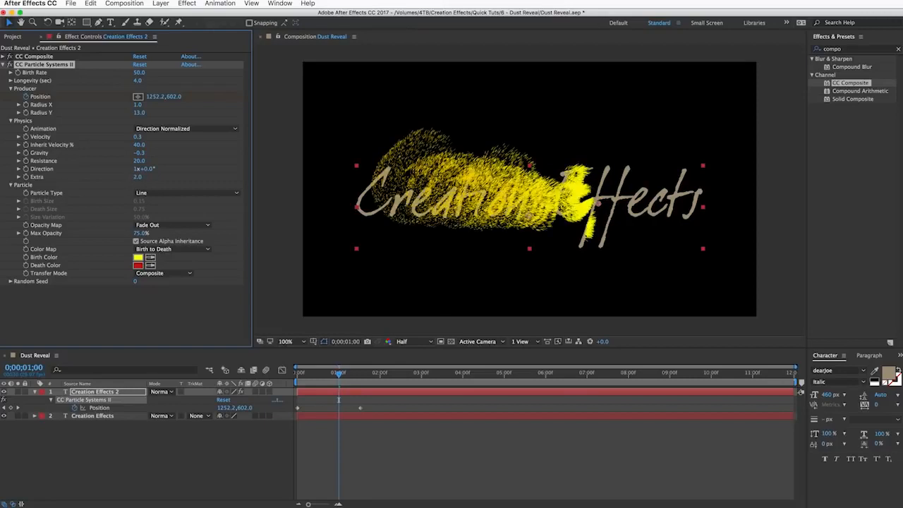
Review the available particle types, keep Line, and set the particles' Max Opacity to 22%.
left_click(144, 194)
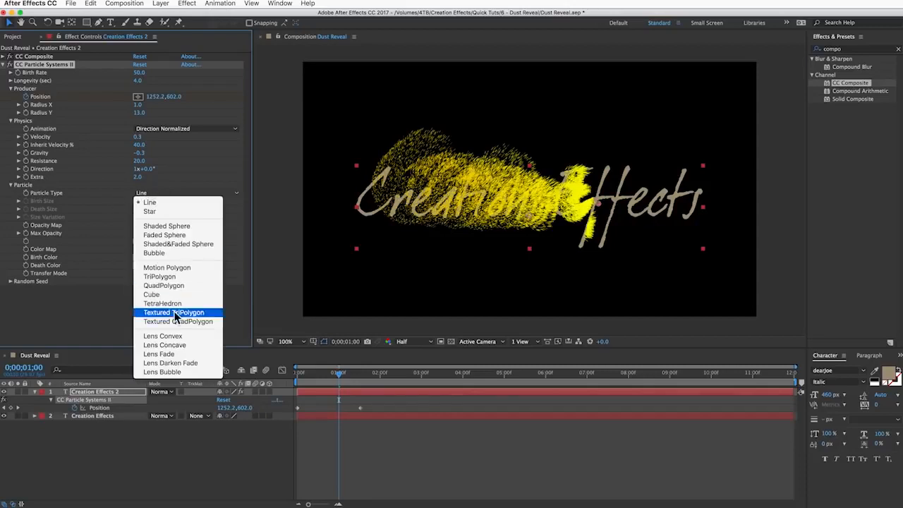
left_click(101, 200)
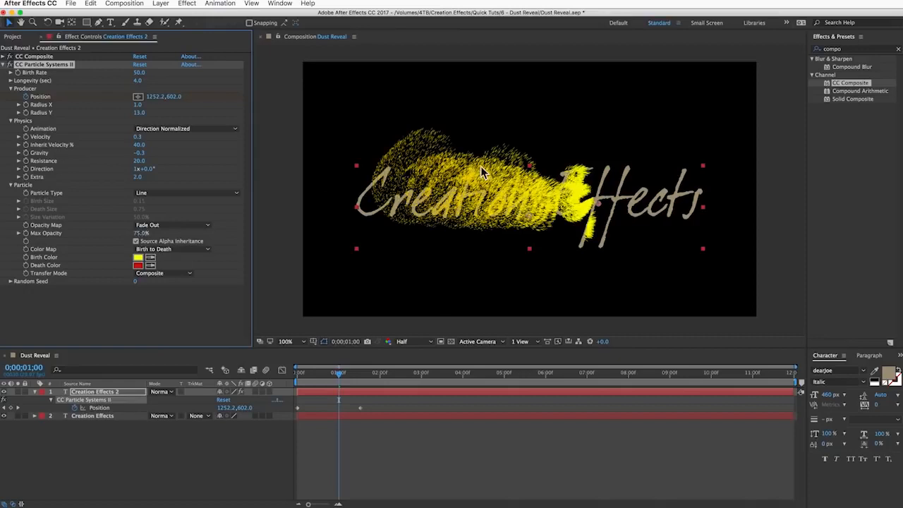
left_click(139, 235)
type("22")
key("Return")
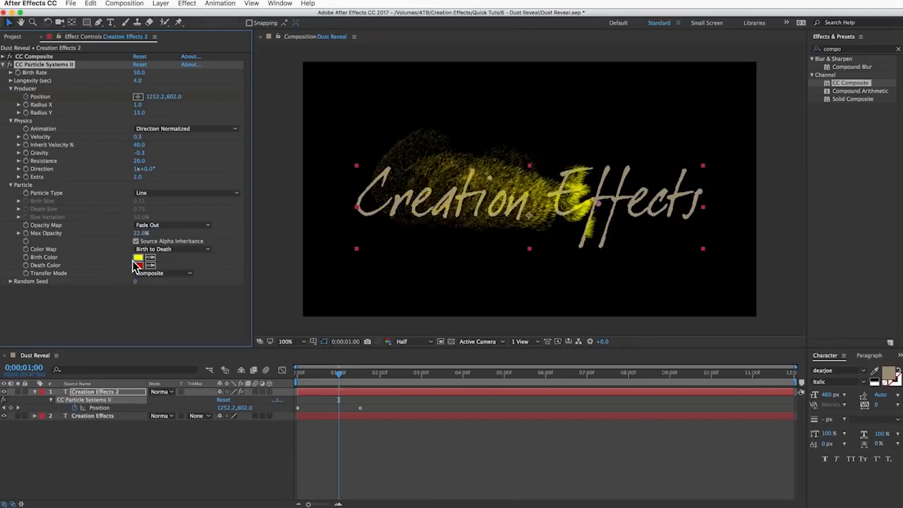
Sample the title text's beige as both the Birth Color and the Death Color of the particles.
left_click(150, 257)
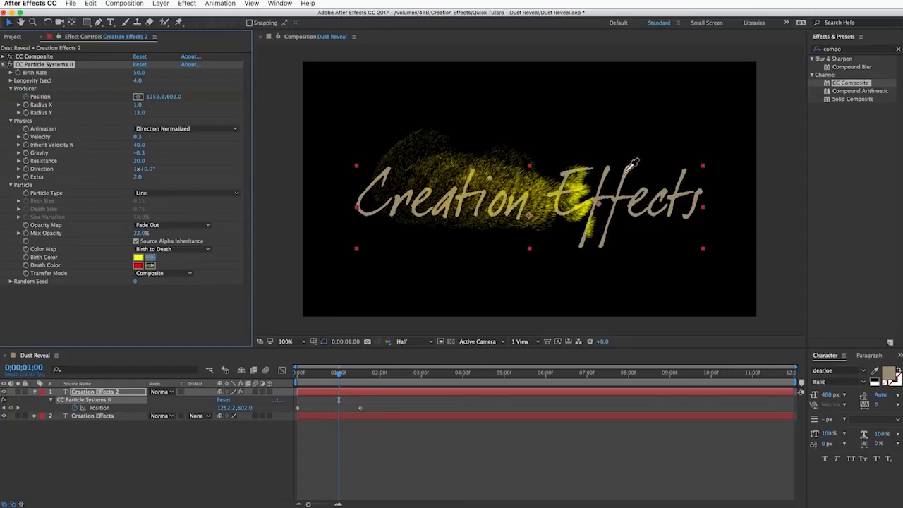
left_click(619, 179)
left_click(150, 265)
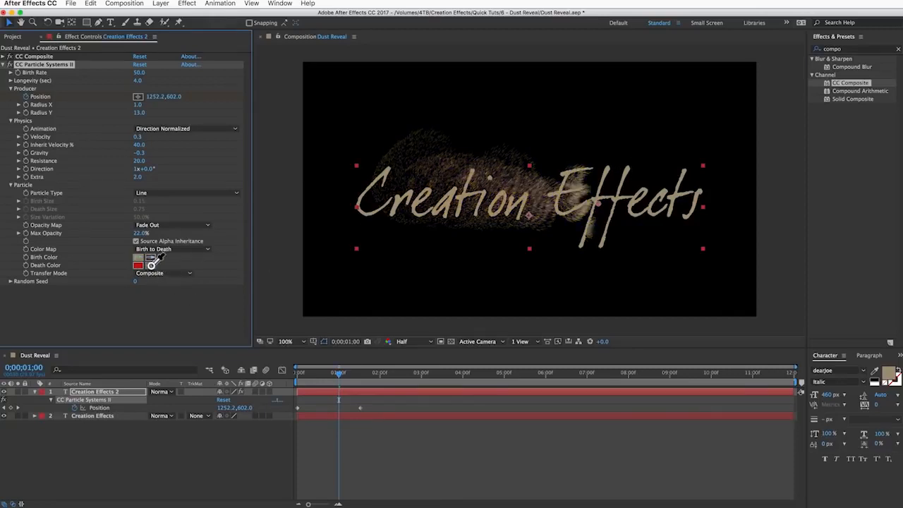
left_click(625, 181)
Darken the particles' Death Color to the brown 756A55.
left_click(139, 265)
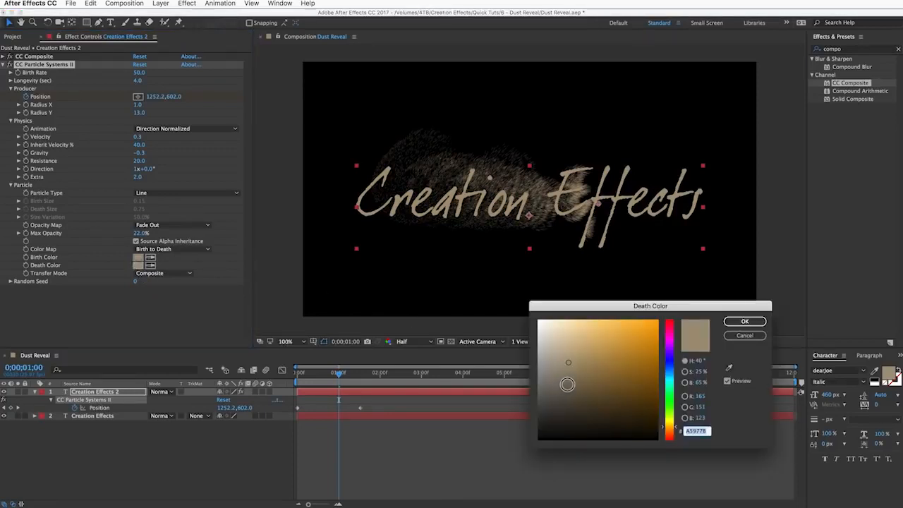
left_click(571, 385)
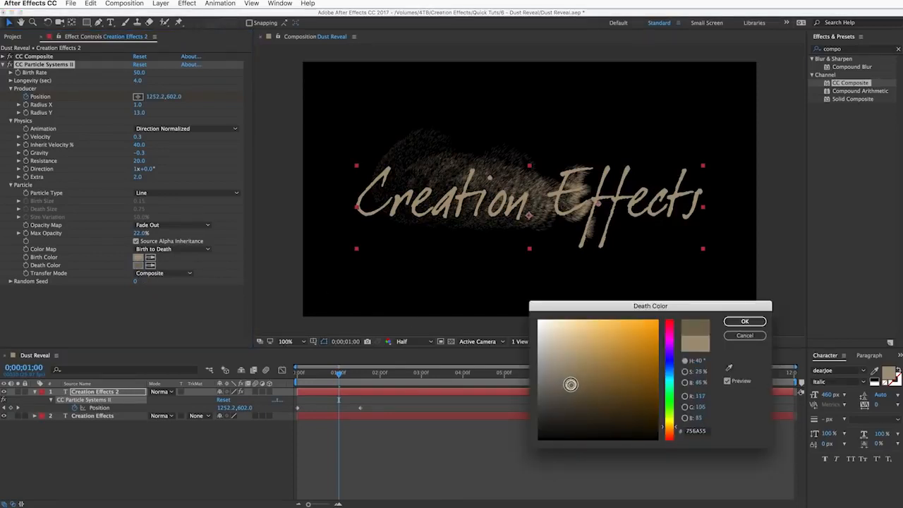
left_click(744, 322)
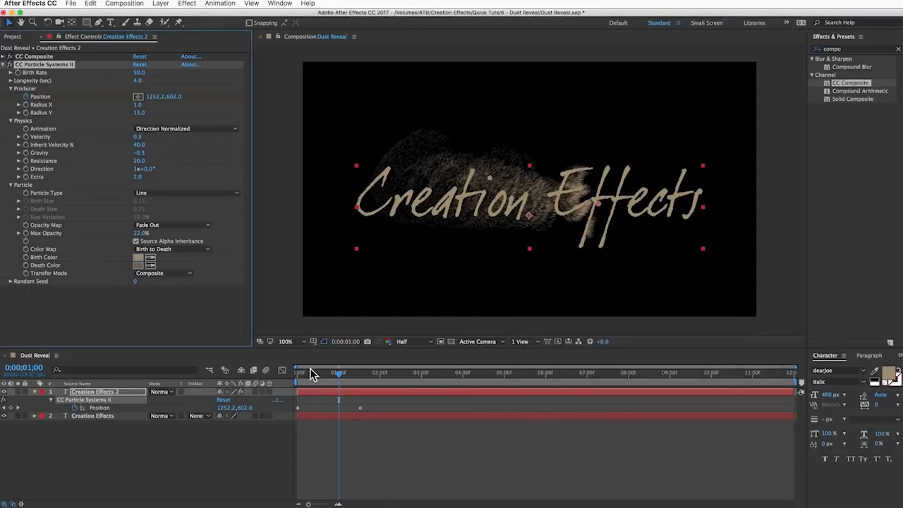
Preview the dust animation from the start of the composition and return to 0;00;01;00.
left_click_drag(310, 376, 269, 379)
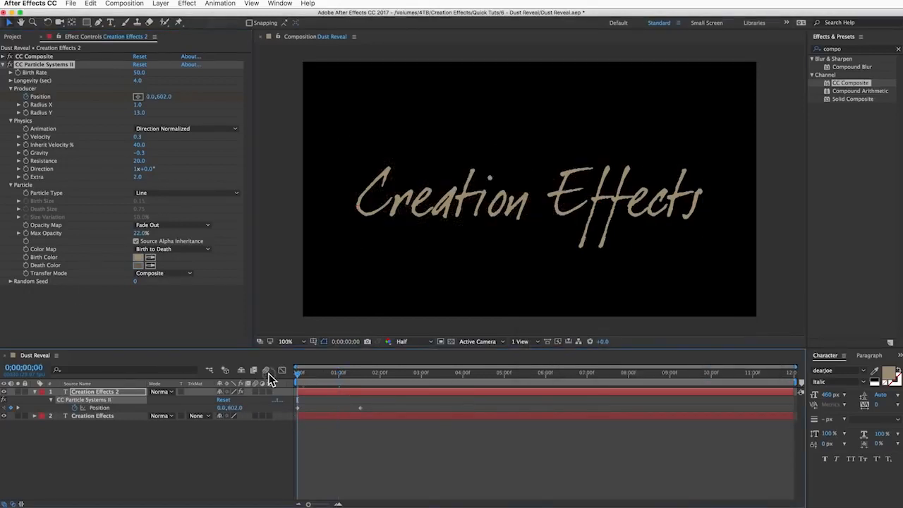
key("space")
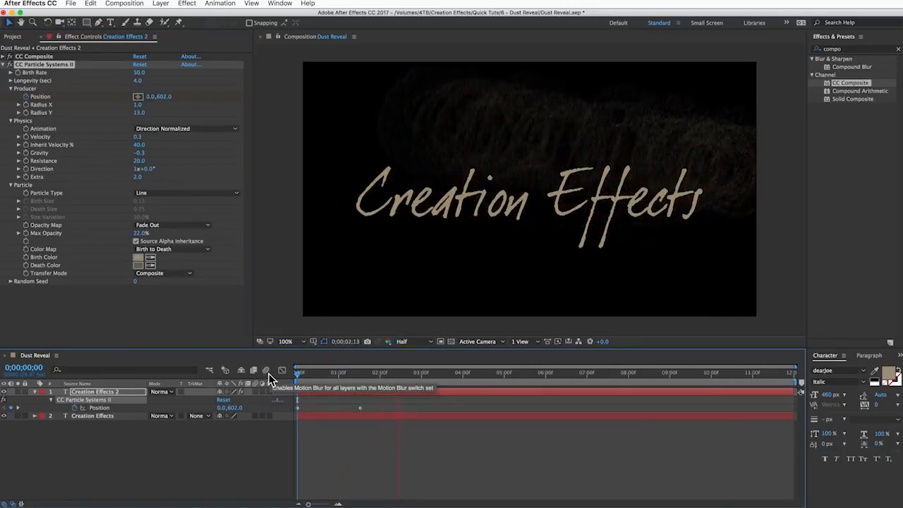
key("space")
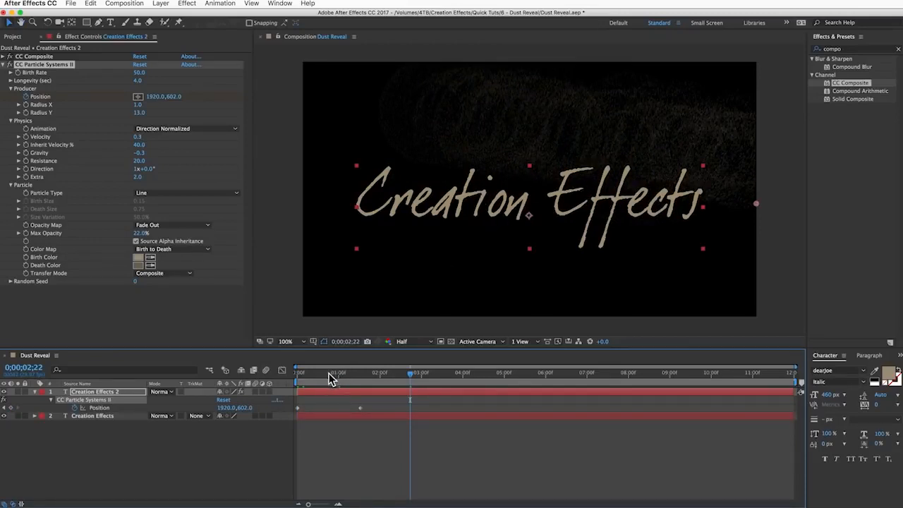
left_click_drag(313, 373, 339, 377)
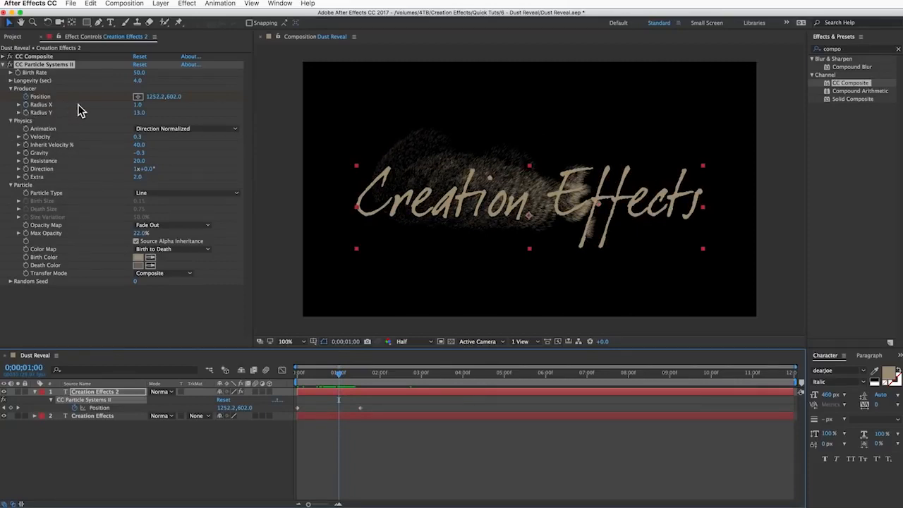
Add the expression wiggle(10,1) to the particle producer's Radius X.
key("super+Tab")
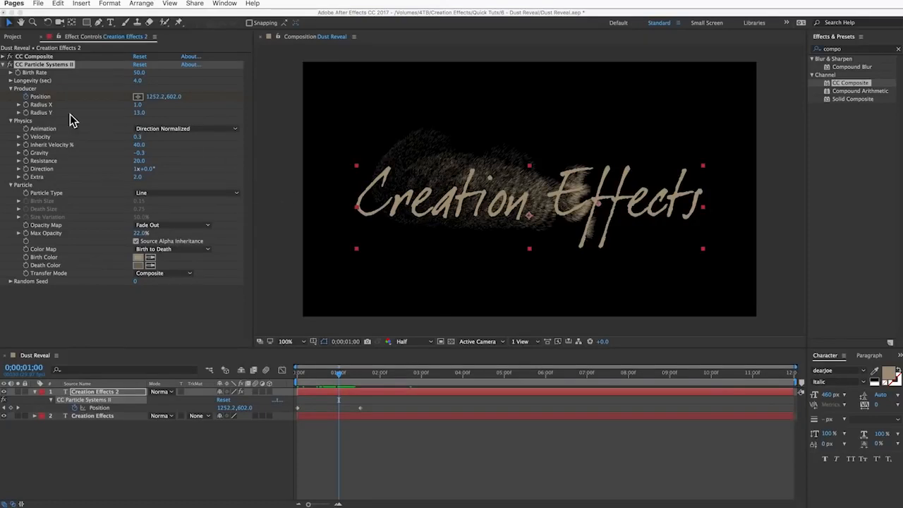
left_click(25, 104)
left_click(26, 104, "alt")
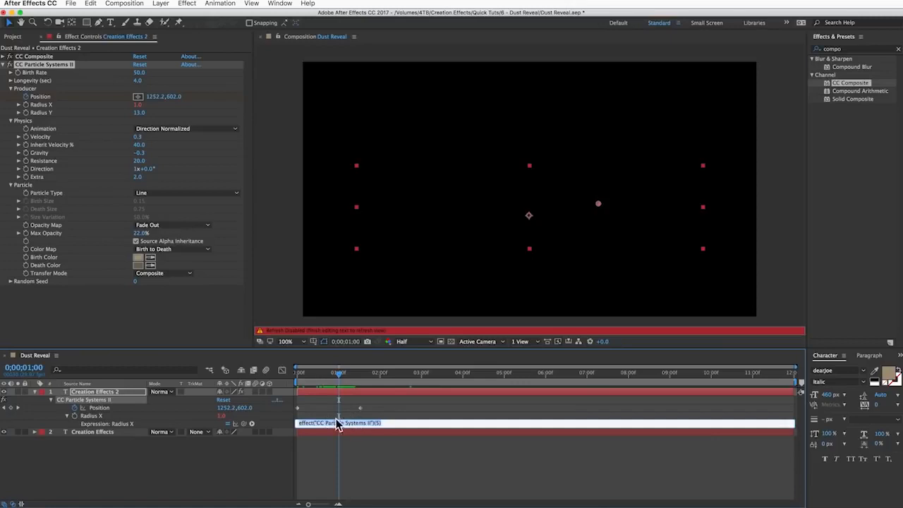
type("wiggle(1")
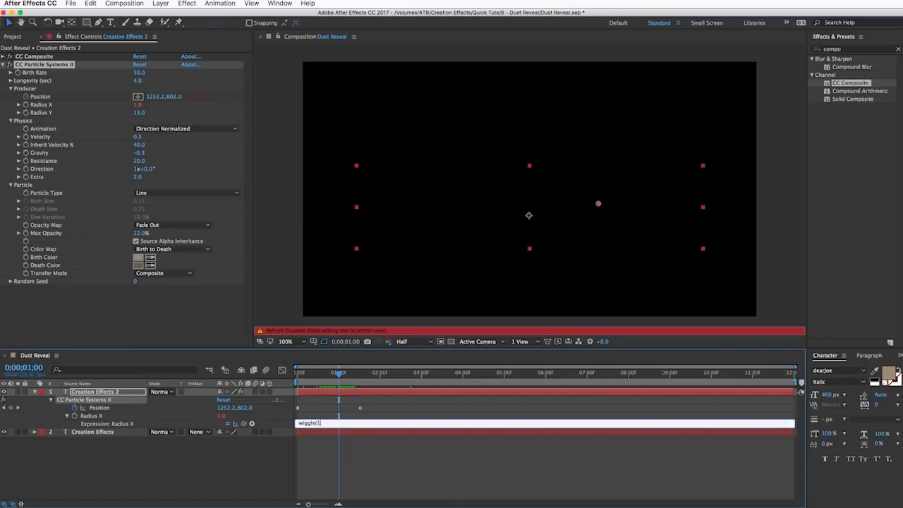
type("0,1)")
left_click(244, 455)
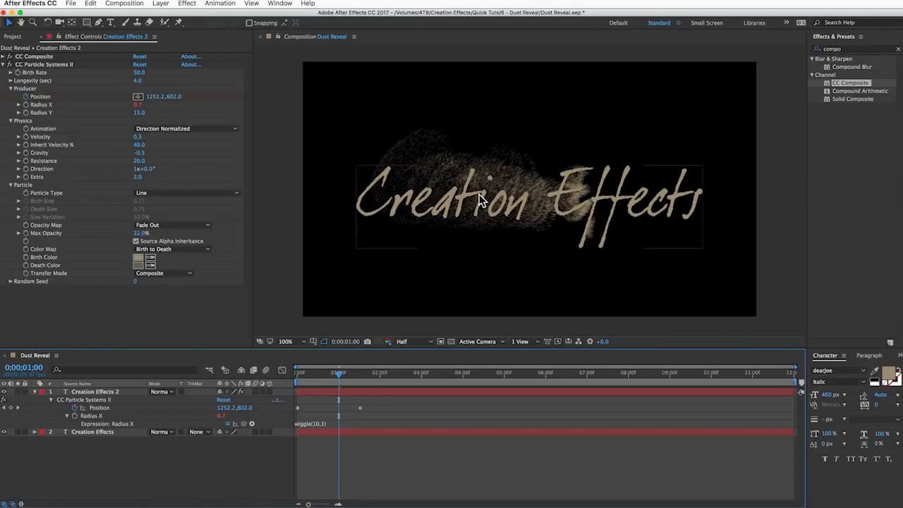
Copy the Radius X expression to Radius Y and change it to wiggle(10,10).
left_click(314, 421)
key("super+c")
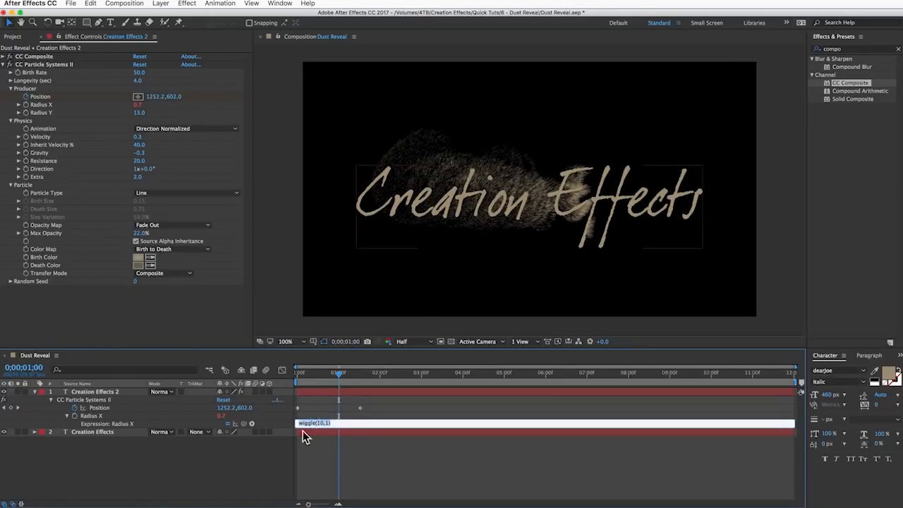
left_click(258, 452)
left_click(26, 113, "alt")
key("super+v")
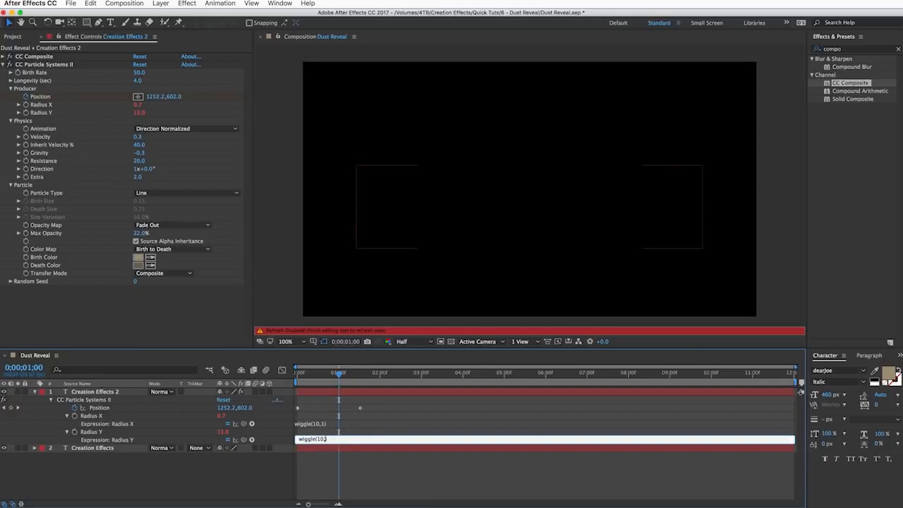
key("BackSpace")
type("10")
left_click(227, 474)
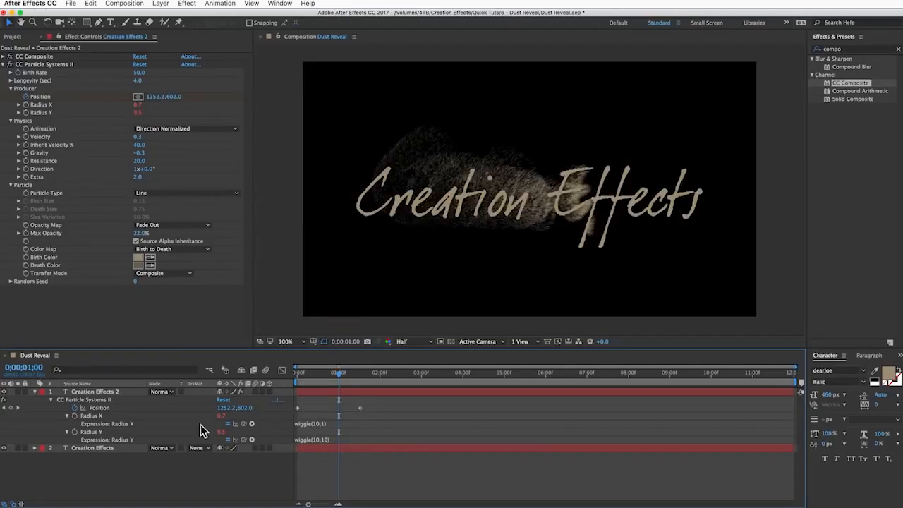
Add the expression wiggle(10,0.25) to the particles' Velocity.
left_click(26, 138, "alt")
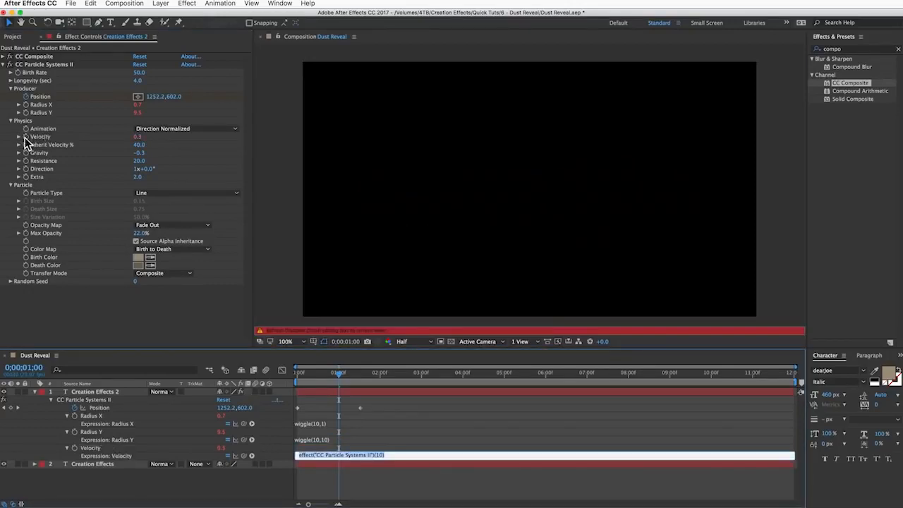
type("wiggle(10,1)")
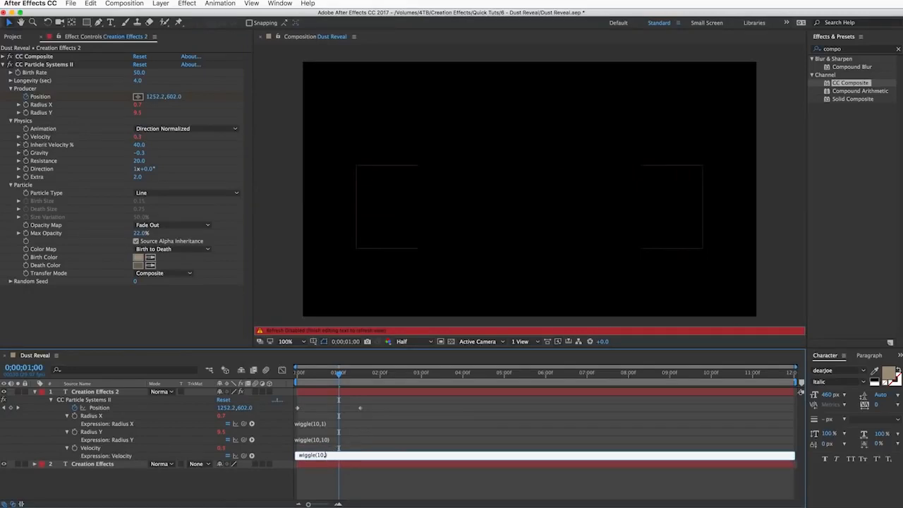
type("5")
left_click(132, 280)
Add wiggle(10,30) to Inherit Velocity, wiggle(10,0.25) to Gravity and wiggle(10,15) to Resistance.
left_click(26, 144, "alt")
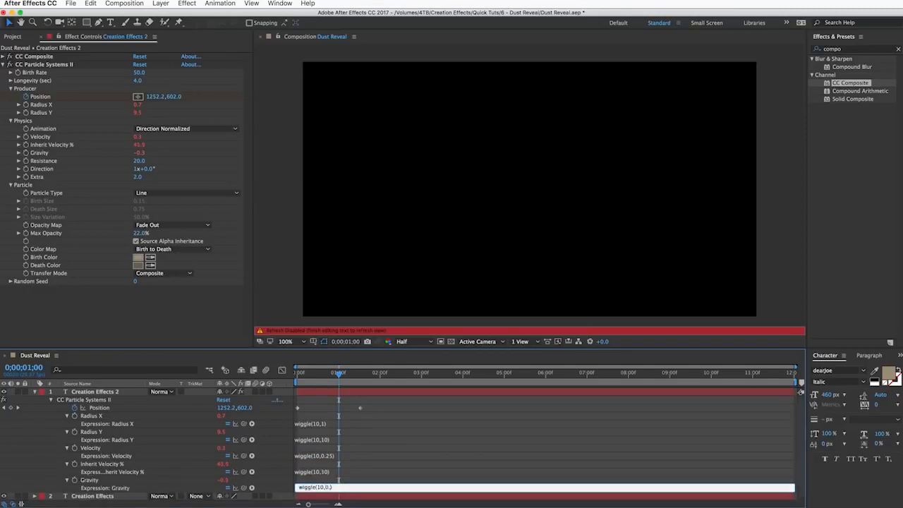
type("25")
left_click(191, 484)
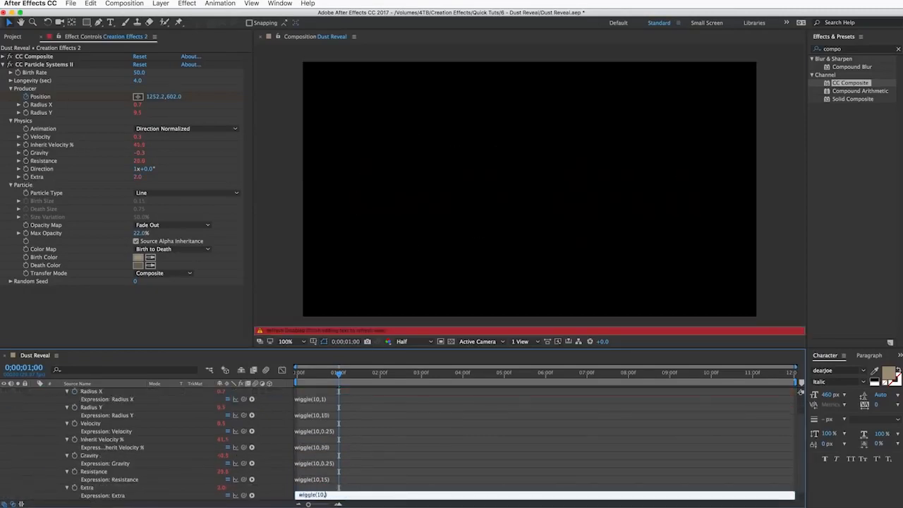
Add the expressions wiggle(10,1.5) to Extra and wiggle(10,16) to Max Opacity.
type("1.5")
left_click(26, 233, "alt")
type("wiggle(10,)")
key("Left")
type("16")
left_click(135, 258)
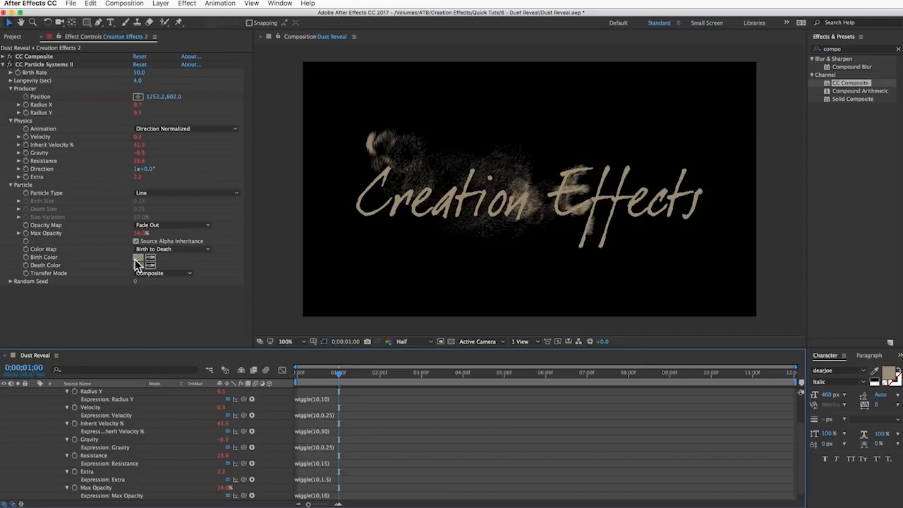
Add the expression wiggle(10,1) to Birth Color and preview the animation from the start.
left_click(27, 258, "alt")
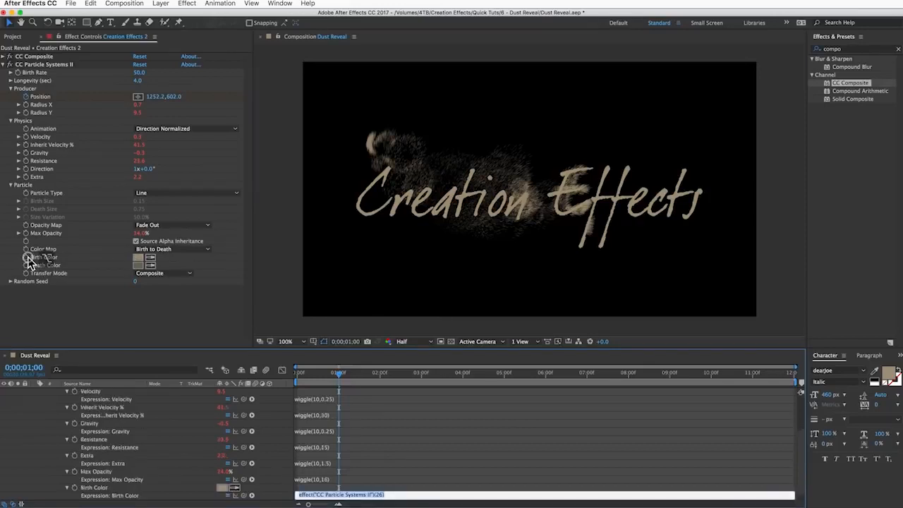
key("super+v")
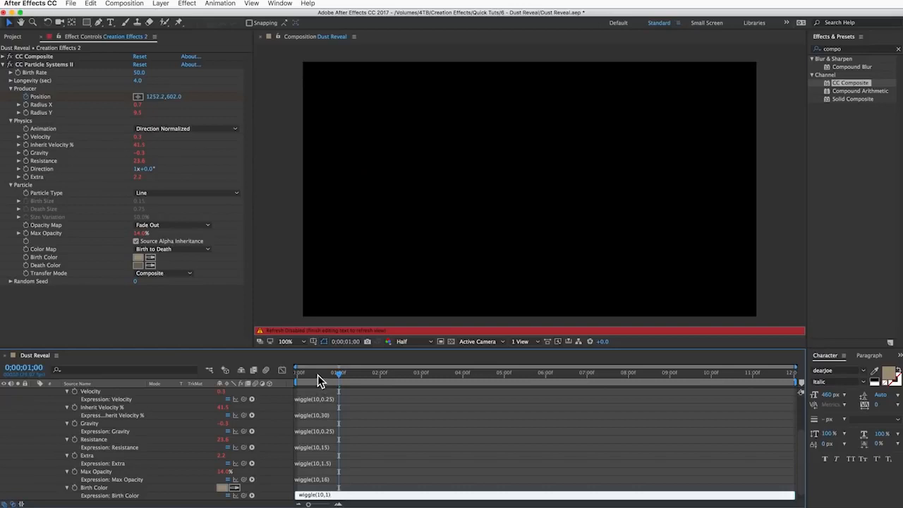
left_click_drag(313, 374, 287, 379)
key("space")
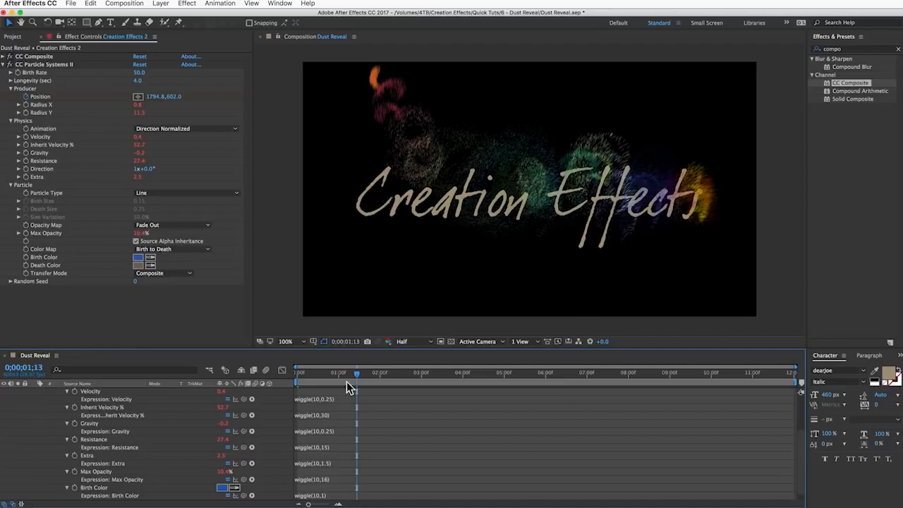
Change the Birth Color expression to wiggle(10,0.1) and check the particle colours up to 0;00;01;10.
left_click(323, 496)
key("ctrl+c")
left_click(328, 494)
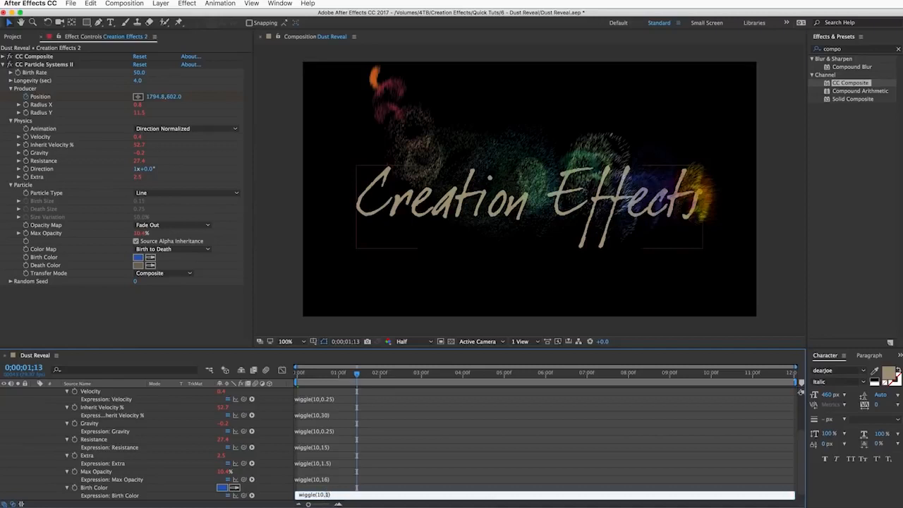
left_click(339, 487)
left_click_drag(303, 378, 355, 382)
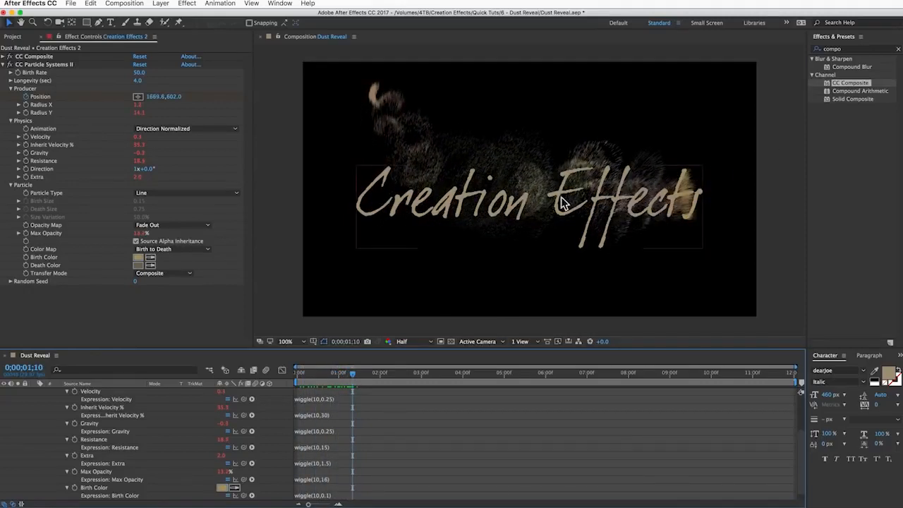
Add the expression wiggle(10,0.1) to Death Color and preview the animation from the start.
scroll(362, 482, "down", 1)
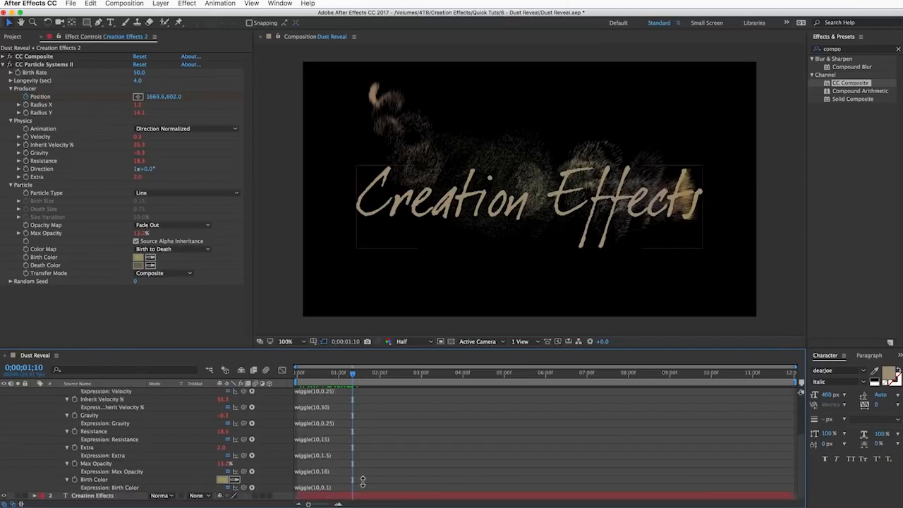
left_click(27, 265, "alt")
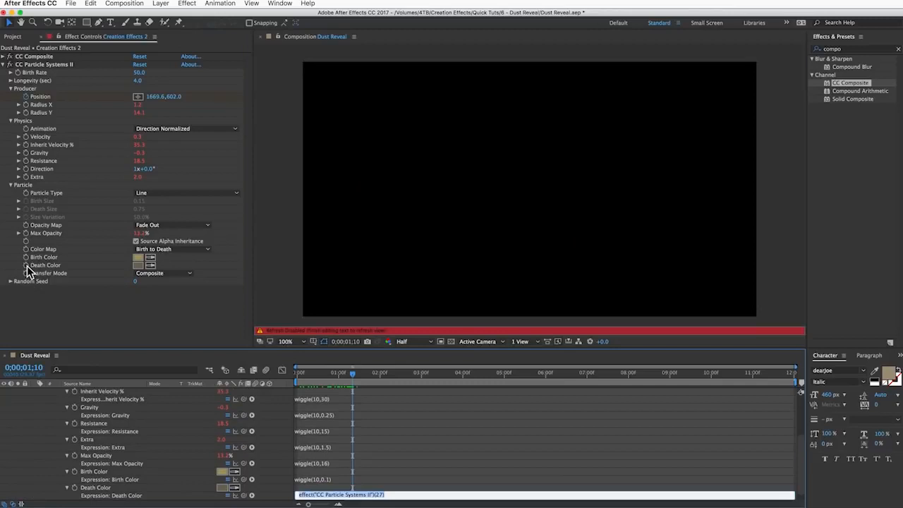
key("ctrl+v")
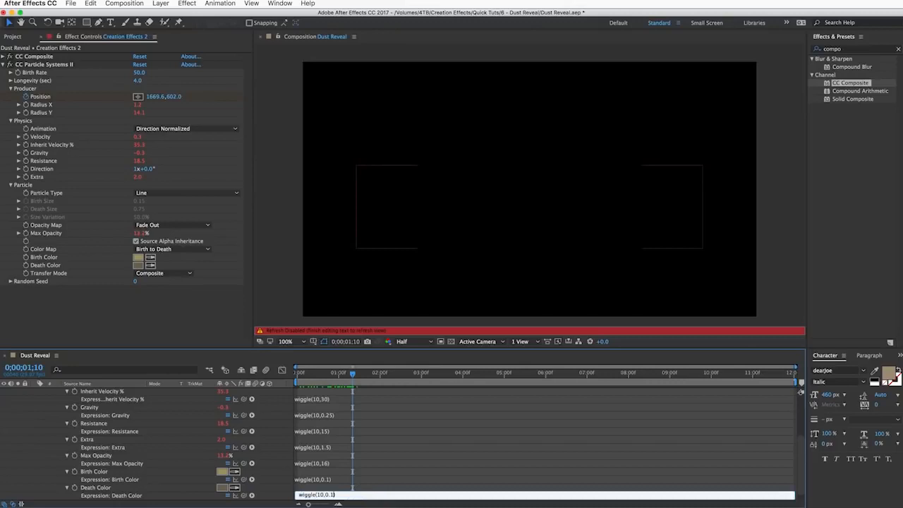
key("KP_Enter")
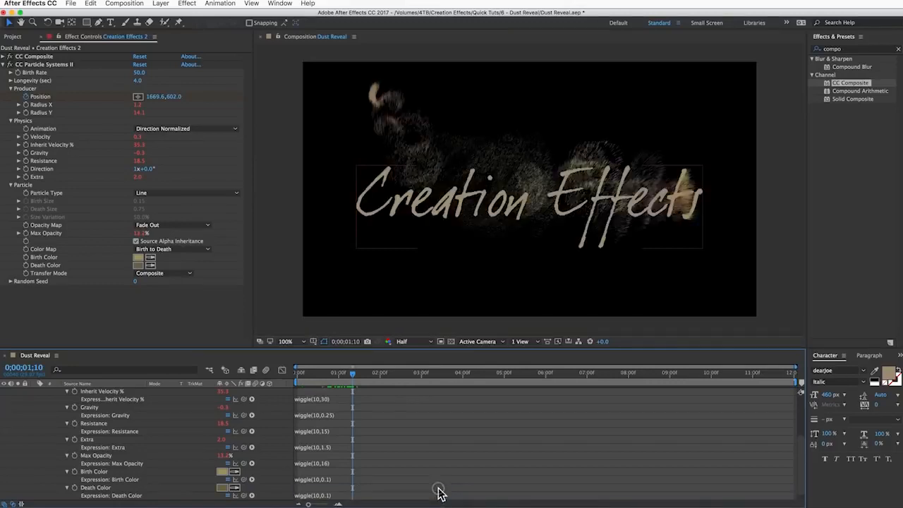
left_click(296, 373)
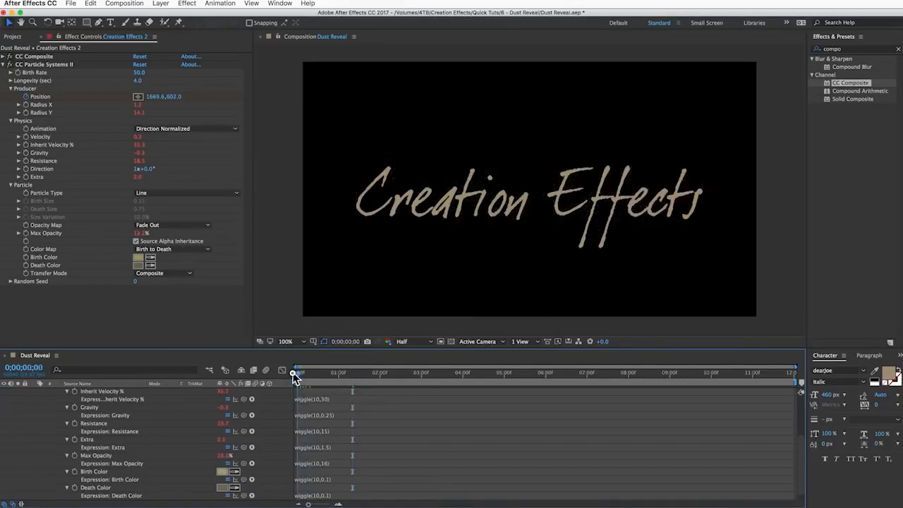
key("space")
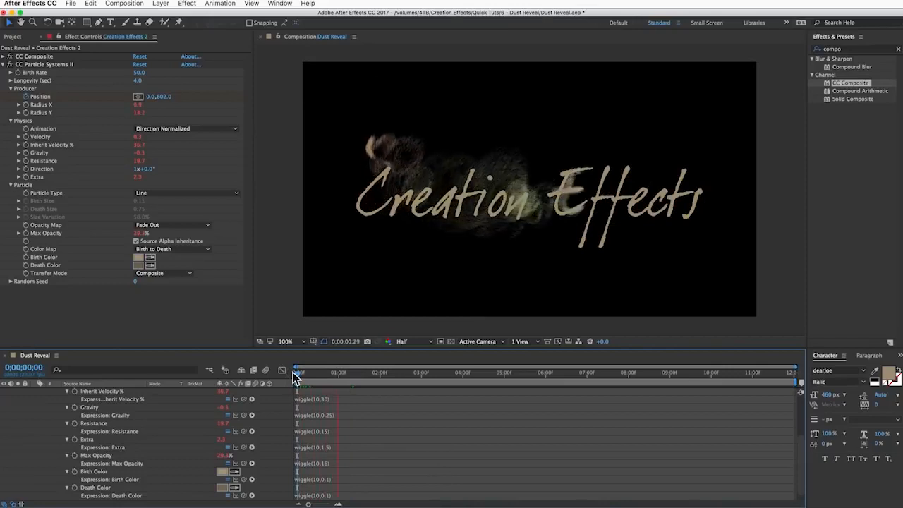
key("space")
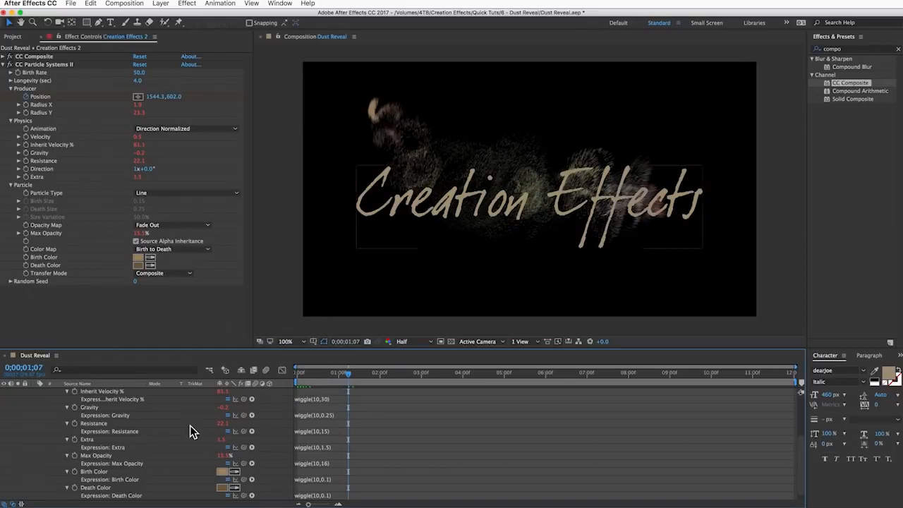
Change the Velocity expression to wiggle(10,0.2) and preview the particle motion from the start.
scroll(190, 426, "up", 2)
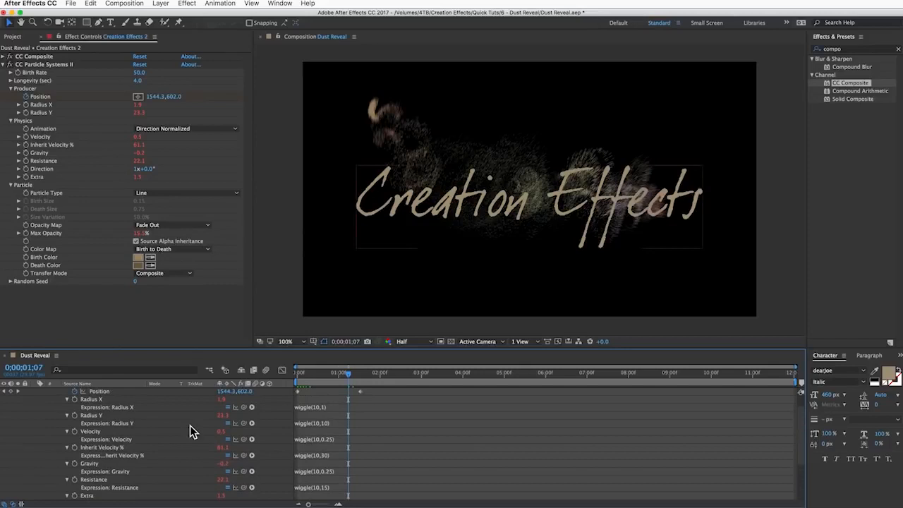
left_click(292, 440)
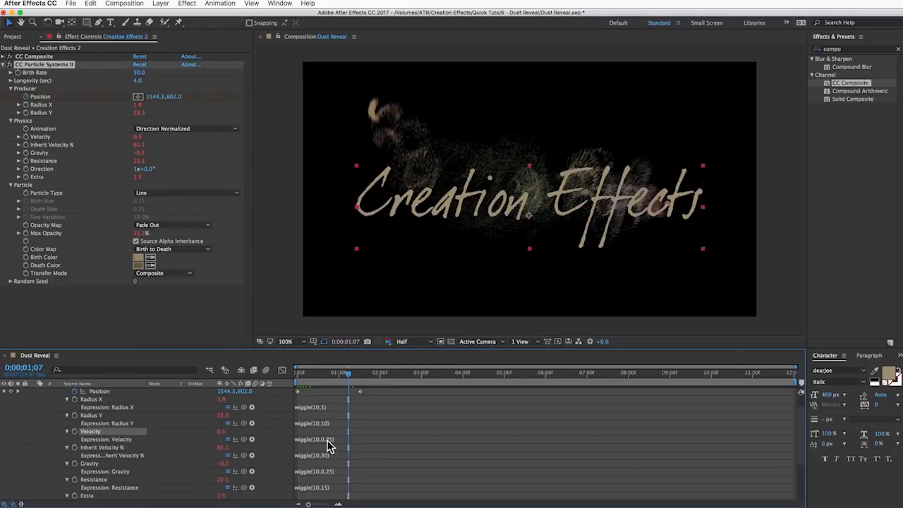
left_click(328, 442)
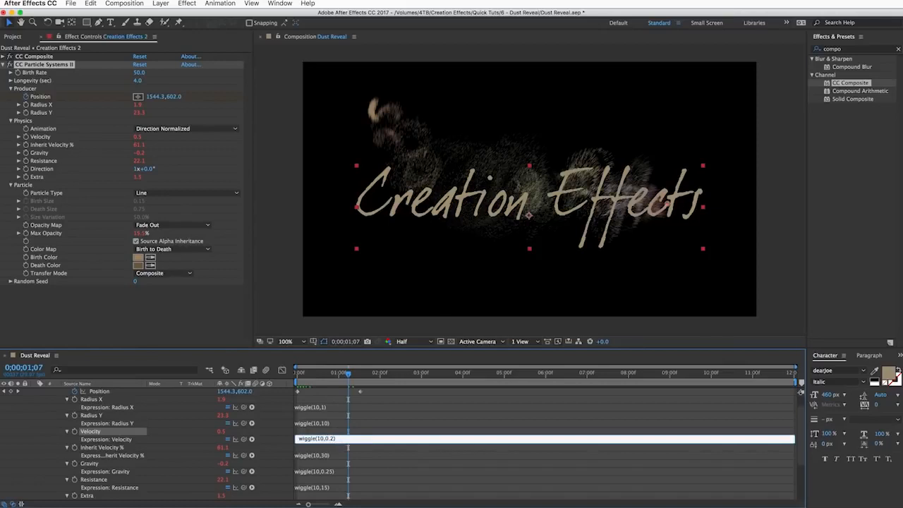
left_click(335, 428)
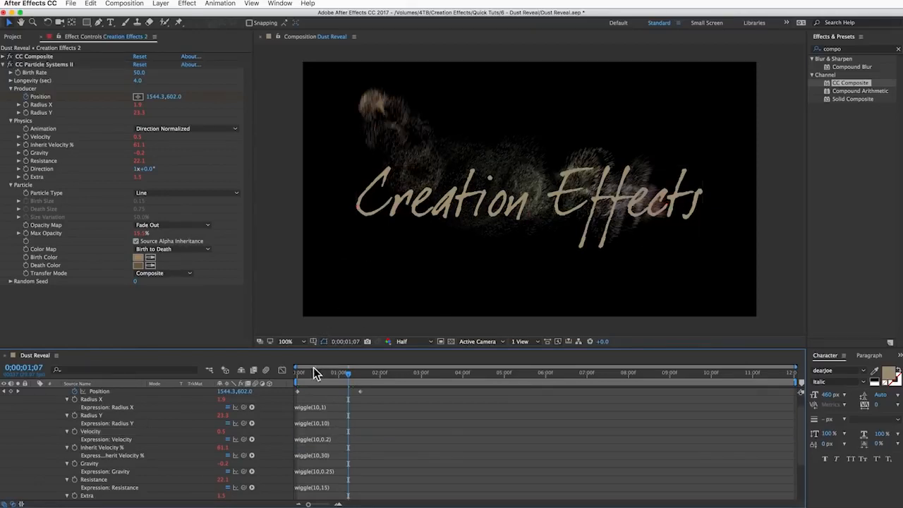
left_click(288, 375)
key("space")
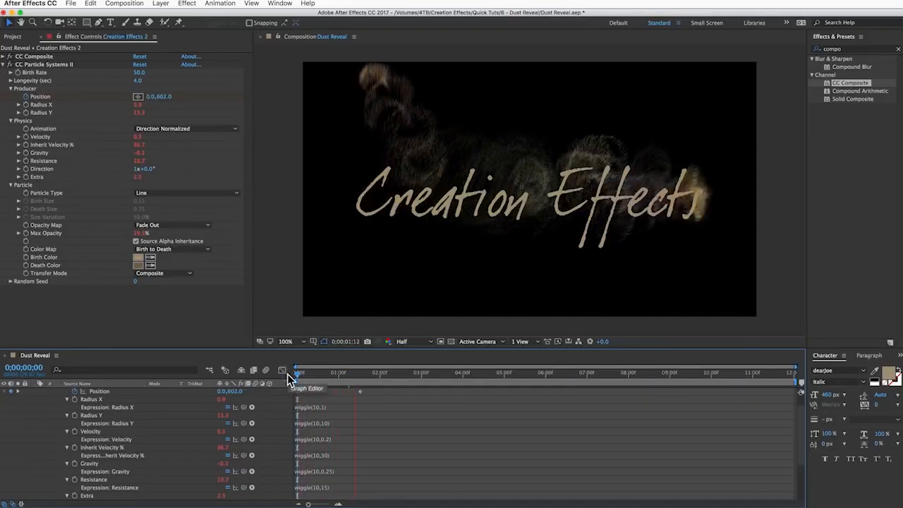
key("space")
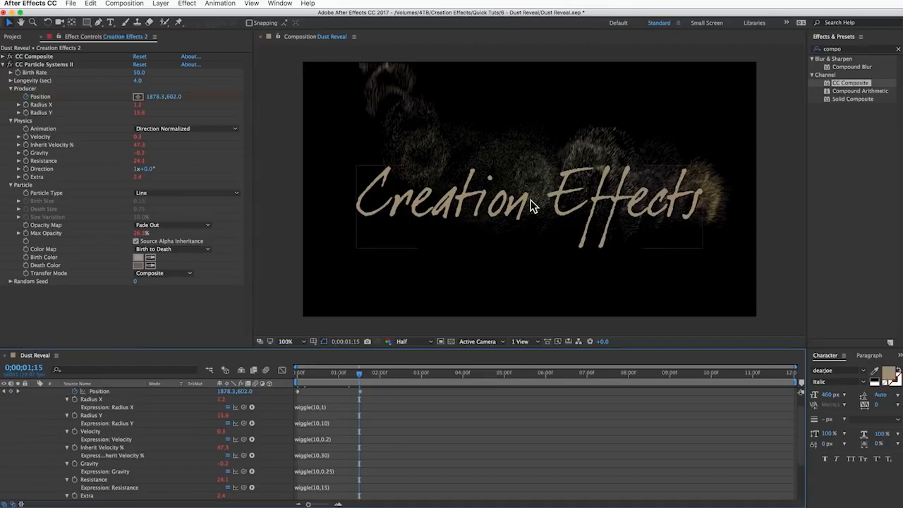
Collapse the CC Particle Systems II settings, search the effects for turbul and apply Turbulent Displace below it on the Creation Effects 2 layer.
left_click(3, 64)
left_click(3, 64)
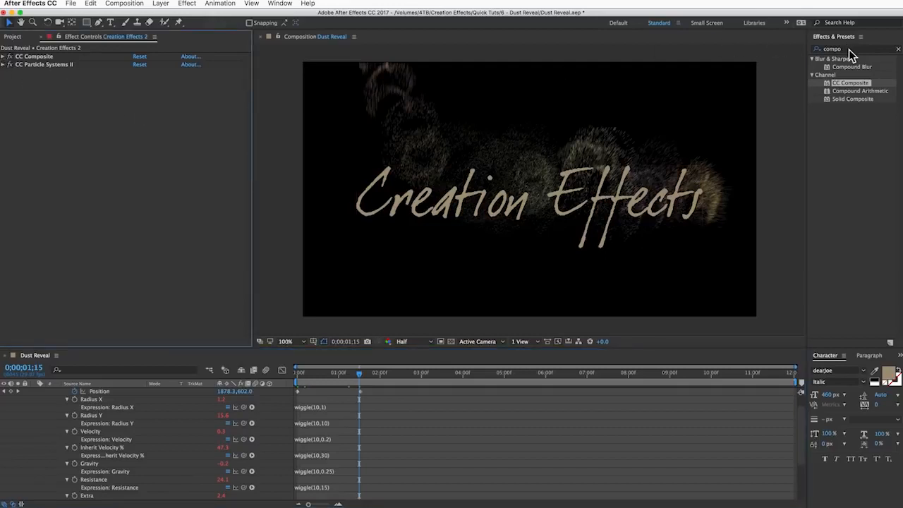
left_click_drag(867, 49, 773, 47)
type("tu")
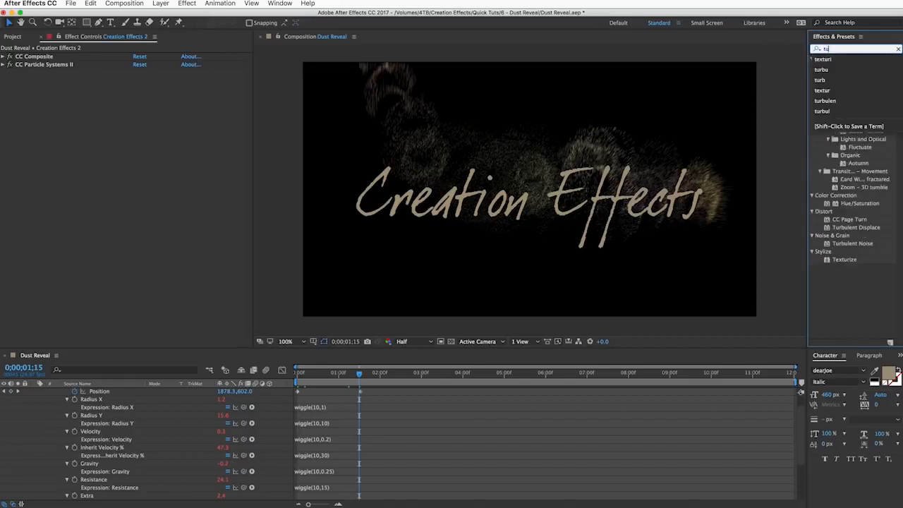
type("rbul")
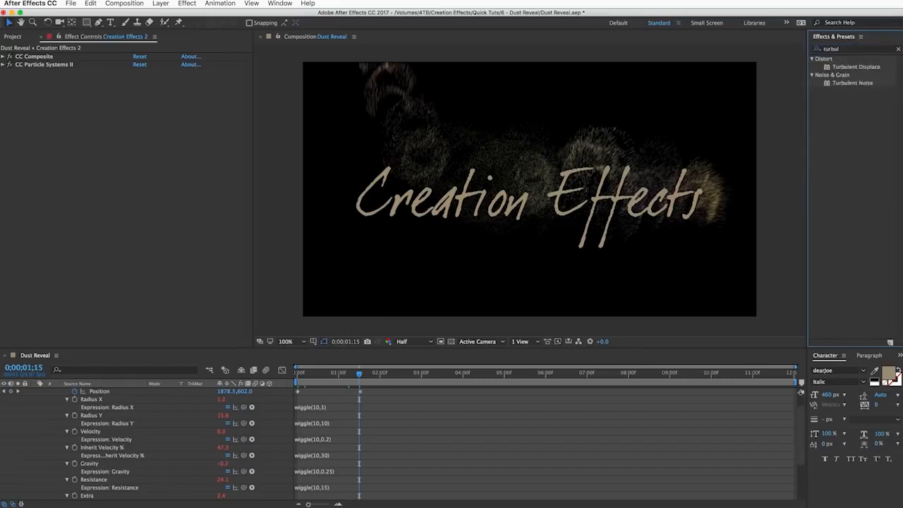
left_click_drag(854, 71, 99, 194)
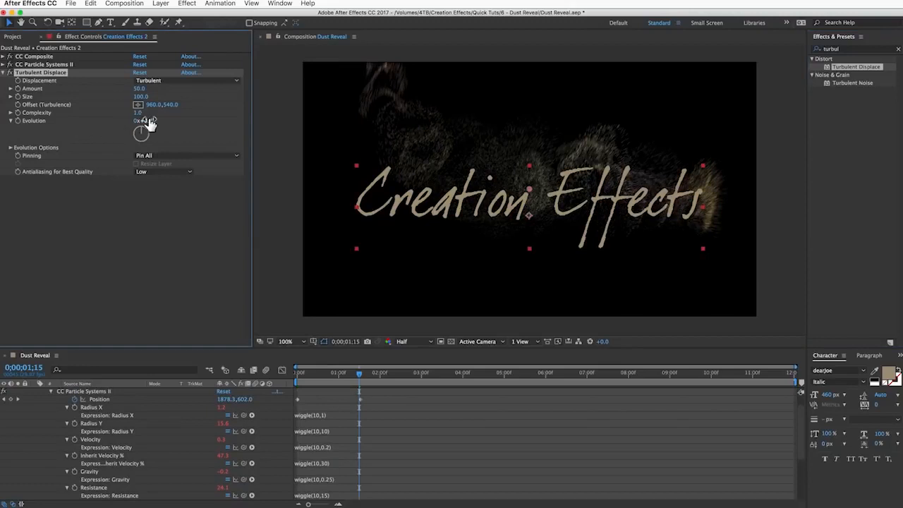
Try out different Evolution angles for Turbulent Displace and undo the change.
left_click_drag(145, 121, 318, 133)
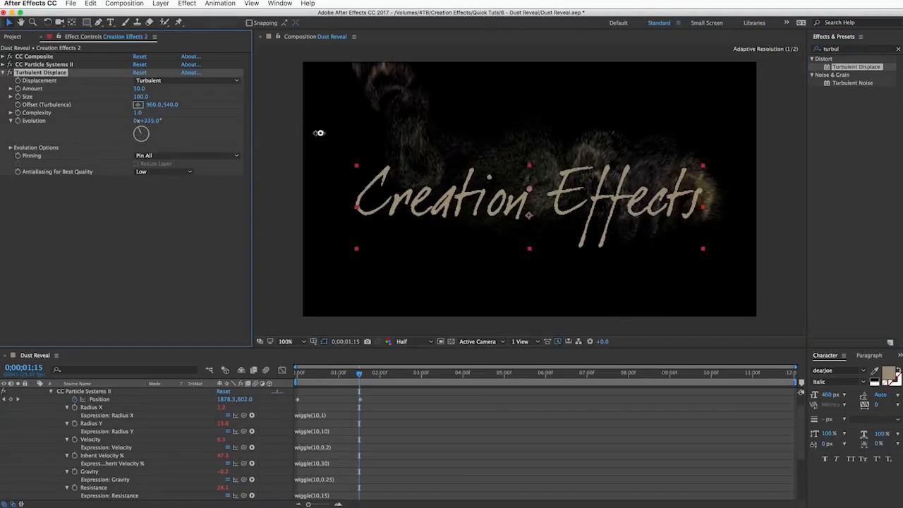
key("super+z")
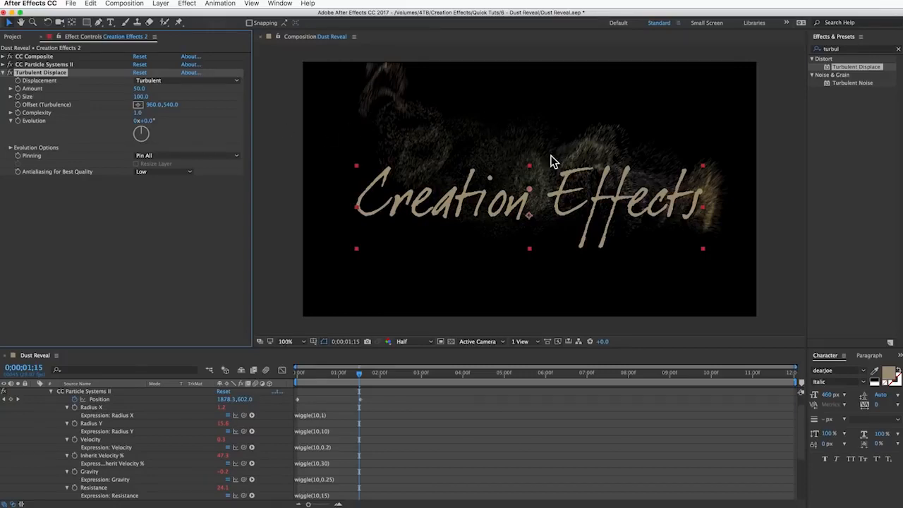
left_click(45, 243)
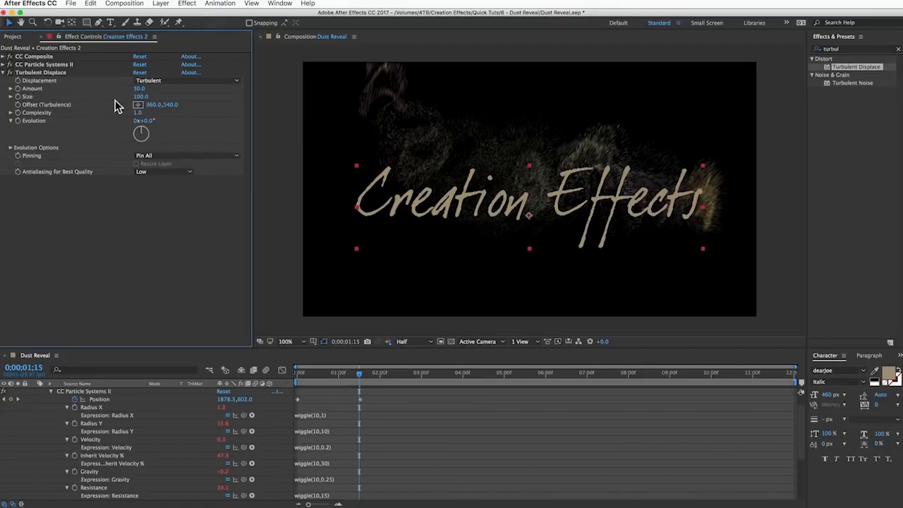
Set the Turbulent Displace Amount to 35 and Complexity to 1.5.
left_click(138, 89)
type("35")
key("Return")
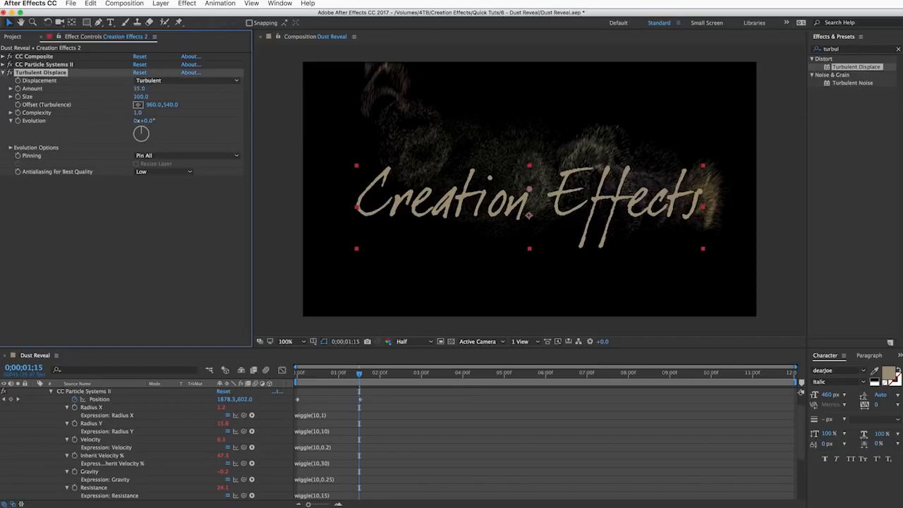
left_click(140, 113)
type("1.5")
key("Return")
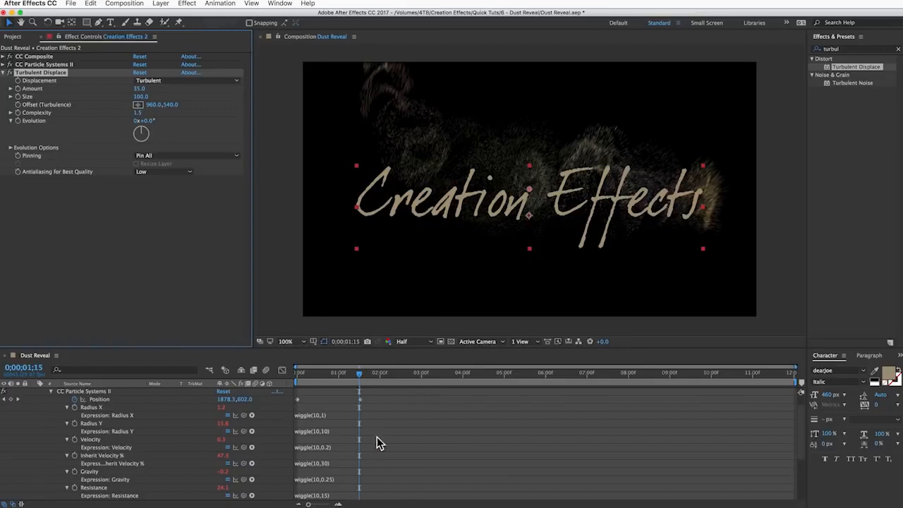
Add the expression time*120 to the Evolution property of Turbulent Displace.
left_click(17, 121, "alt")
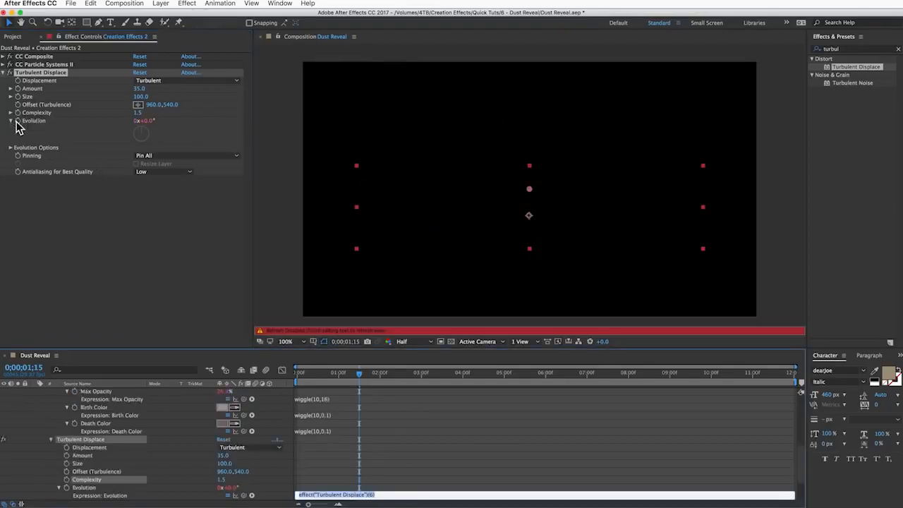
type("time")
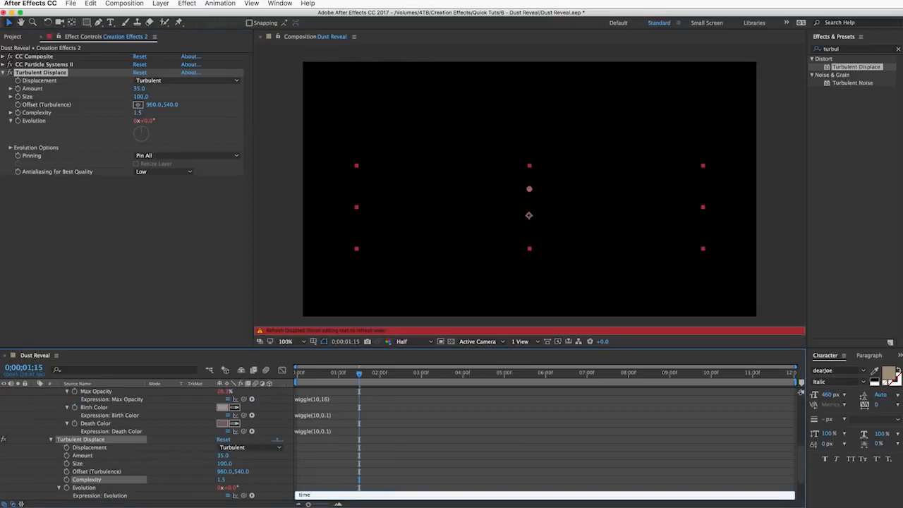
type("*120")
left_click(346, 486)
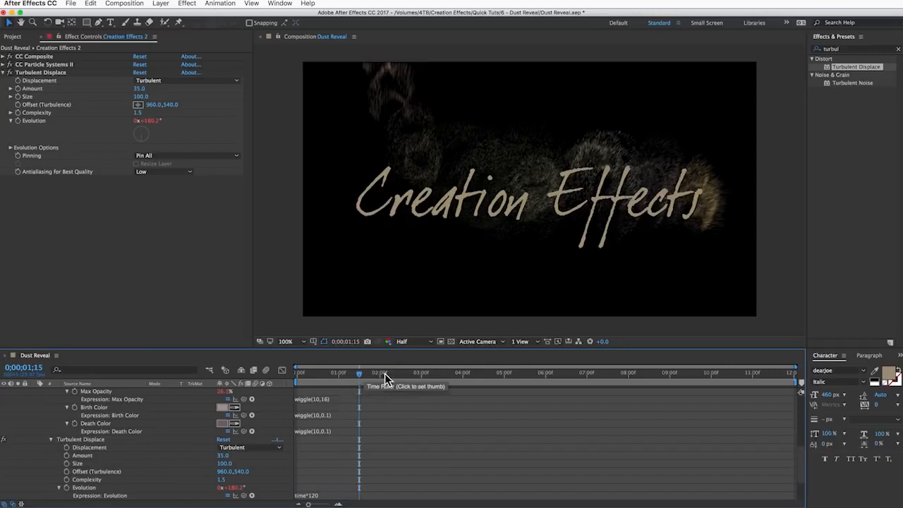
Try moving the turbulence offset point in the composition and undo the move.
scroll(312, 493, "down", 2)
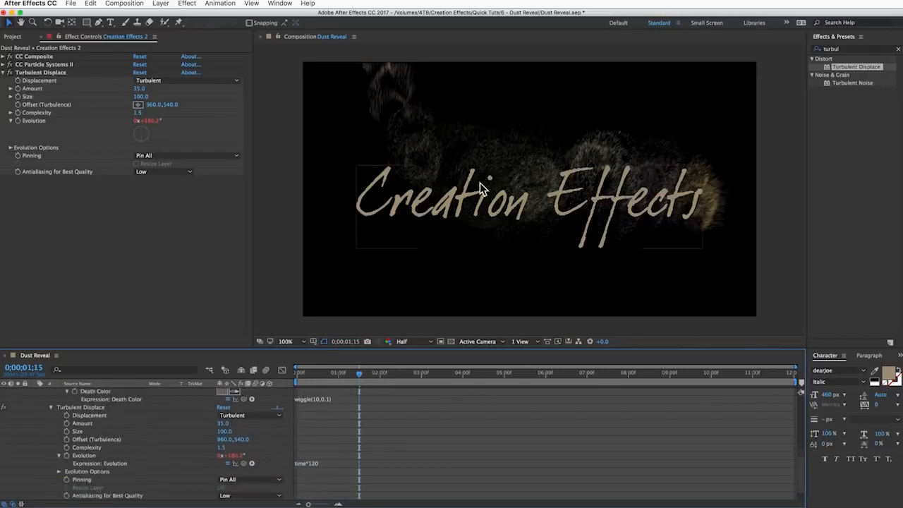
left_click(532, 184)
left_click_drag(534, 194, 532, 184)
key("super+z")
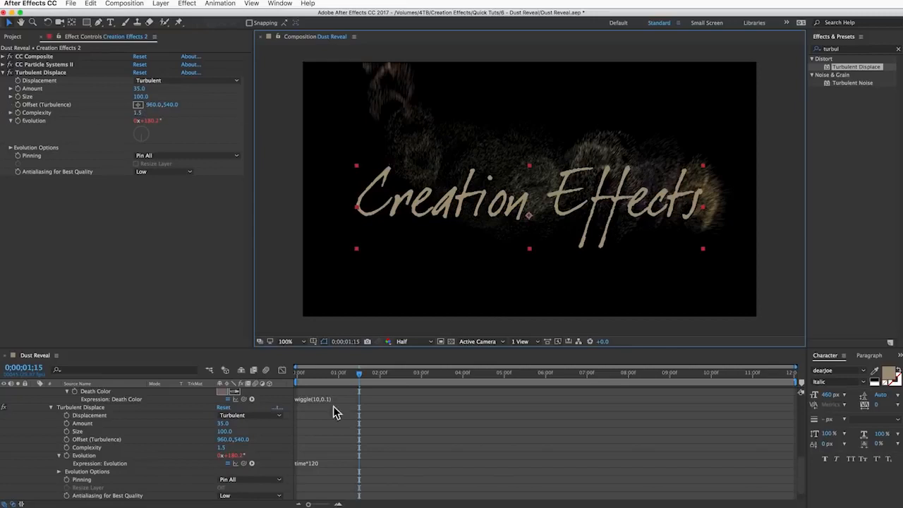
Go to 0;00;01;25 and add the expression value-[0,time*300] to Offset (Turbulence).
left_click_drag(349, 372, 375, 378)
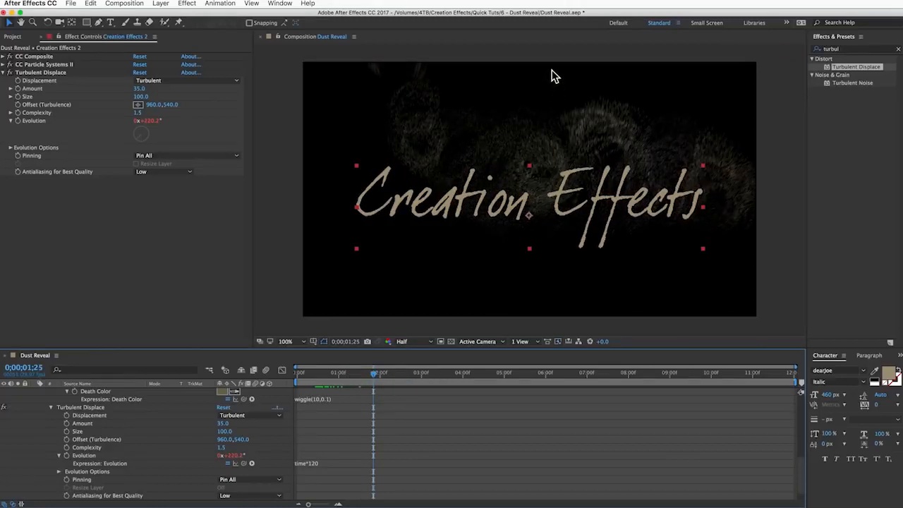
left_click(66, 444, "alt")
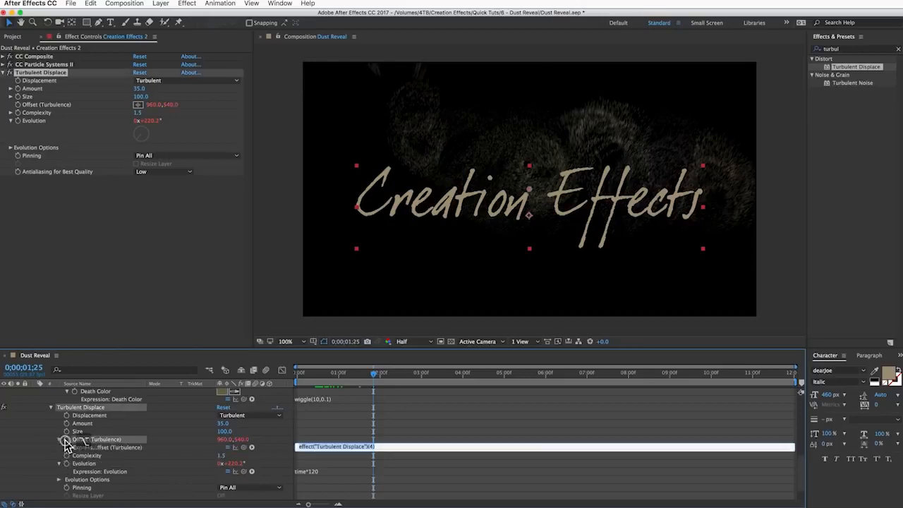
type("wigg")
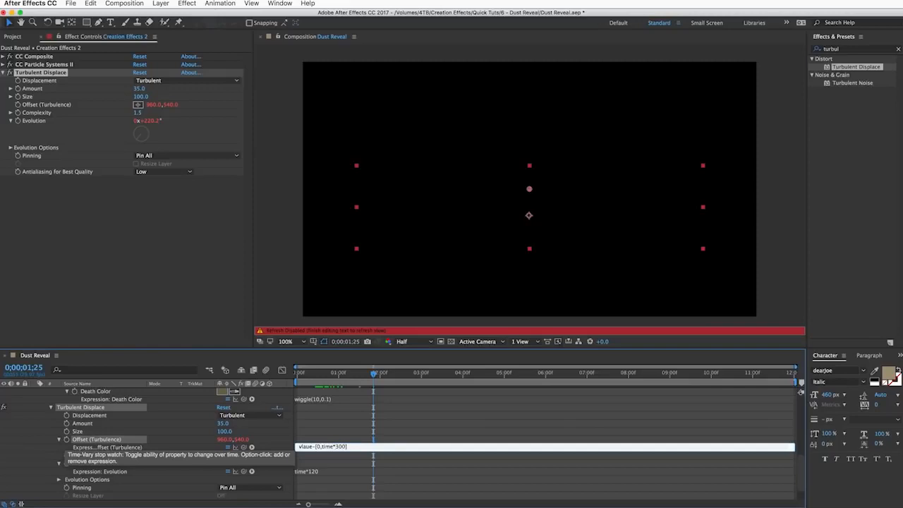
left_click(357, 440)
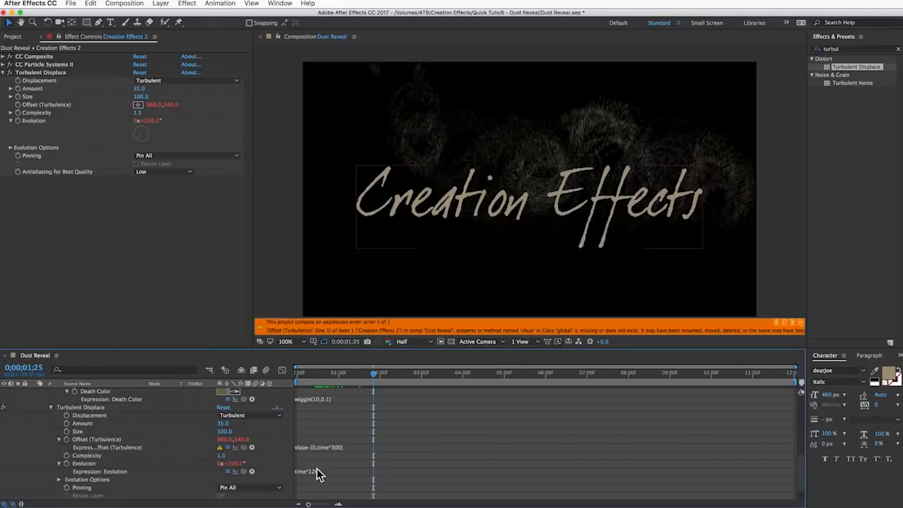
left_click(304, 447)
left_click(308, 446)
key("BackSpace")
key("BackSpace")
type("al")
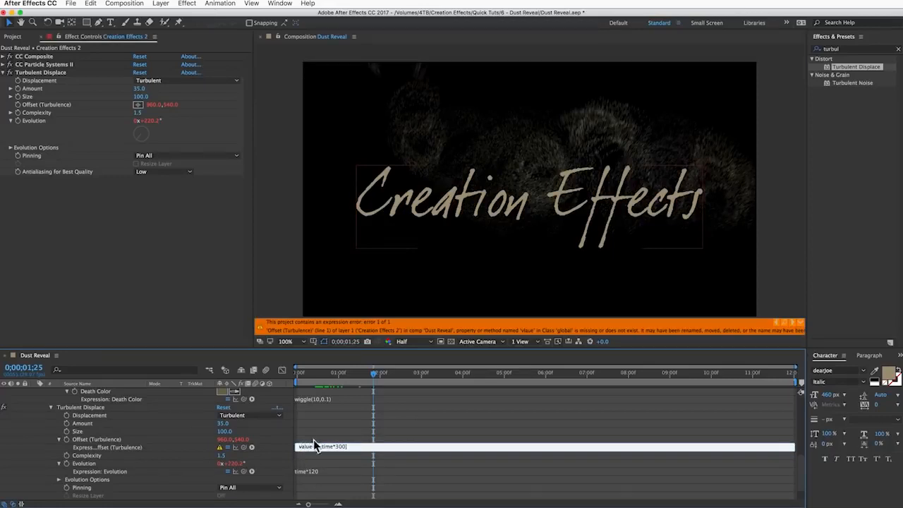
left_click(316, 439)
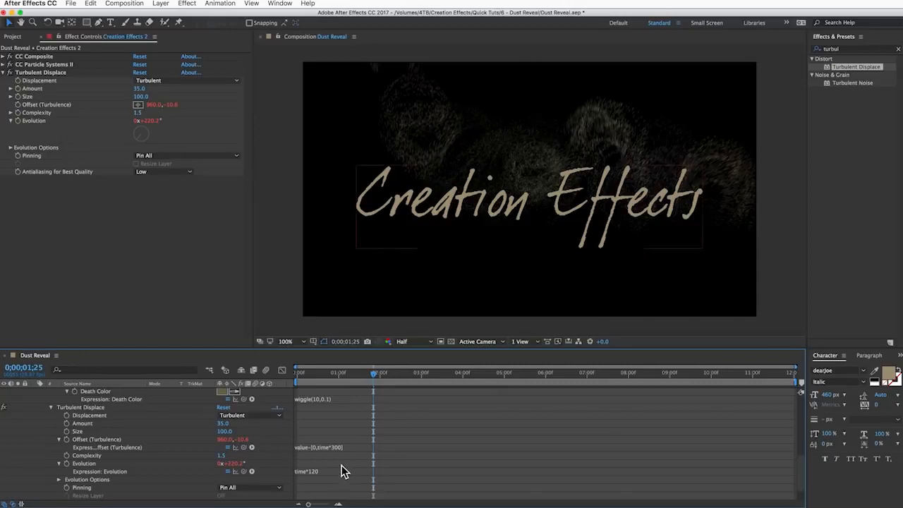
Add the expression index to the Random Seed property of Turbulent Displace on the Creation Effects 2 layer.
left_click(42, 72)
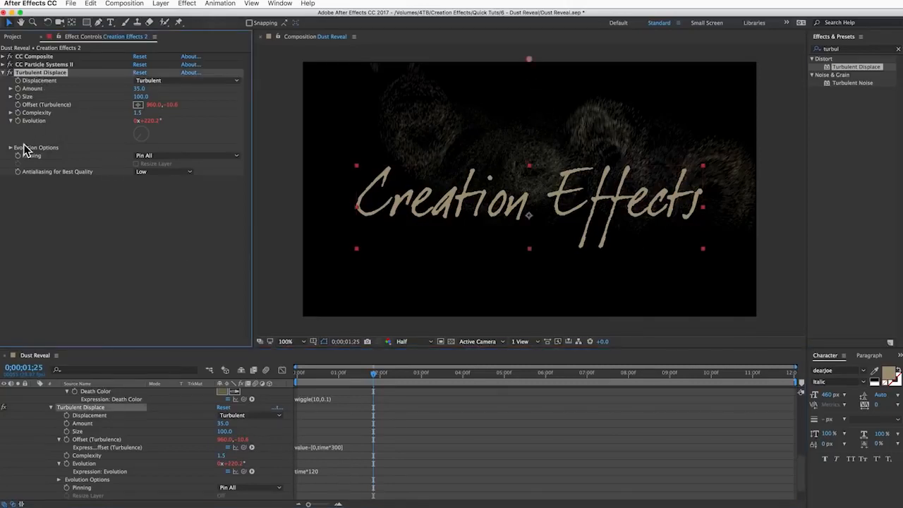
left_click(11, 148)
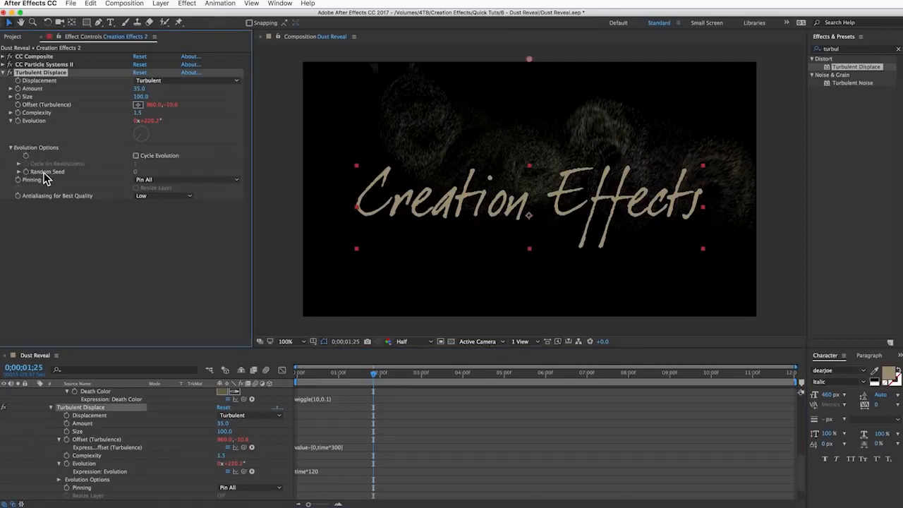
left_click_drag(138, 175, 543, 171)
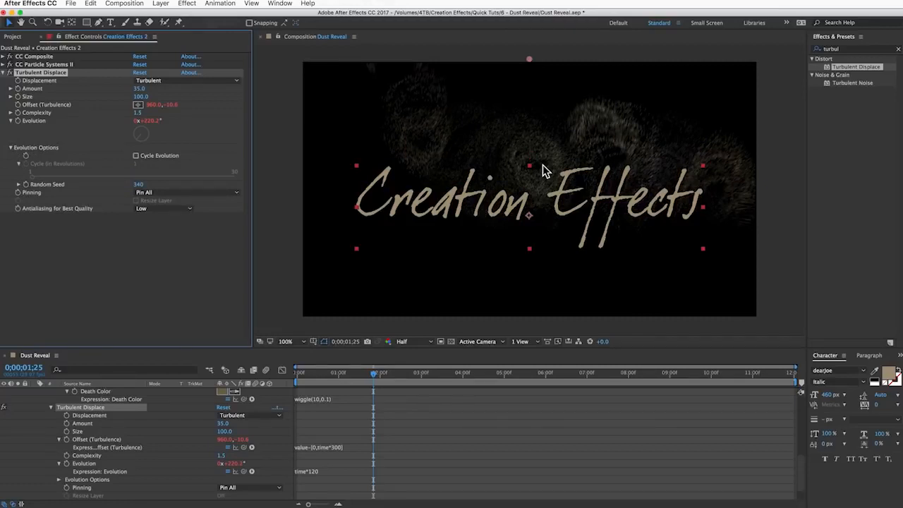
left_click(25, 185, "alt")
type("index")
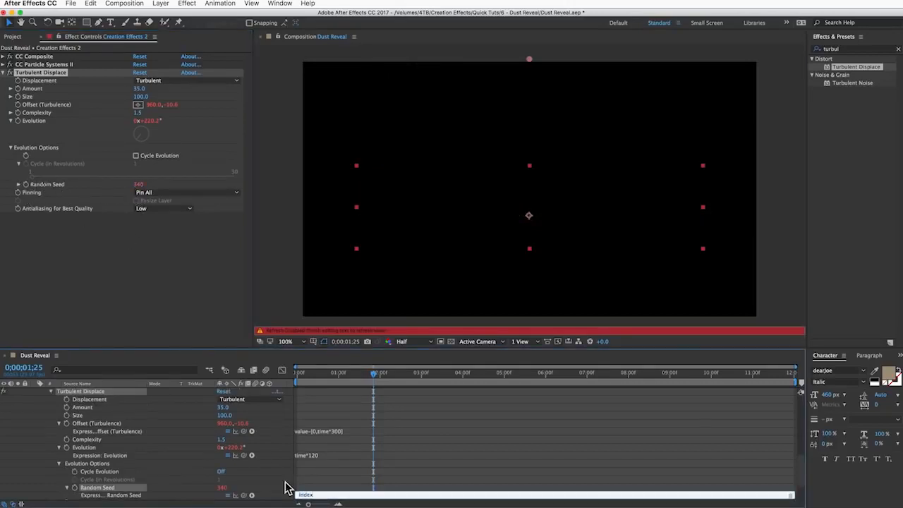
left_click(310, 499)
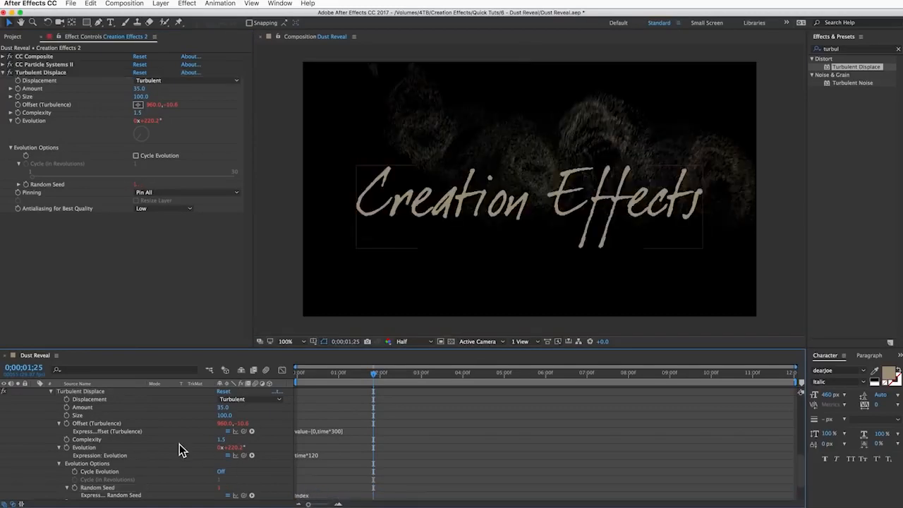
Collapse the Creation Effects 2 layer's properties and duplicate the layer twice.
scroll(179, 444, "up", 10)
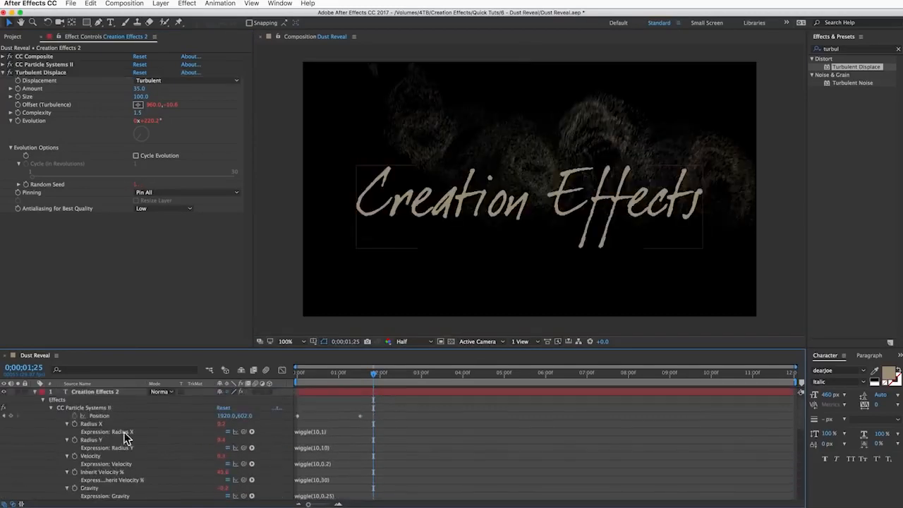
left_click(35, 392)
left_click(101, 393)
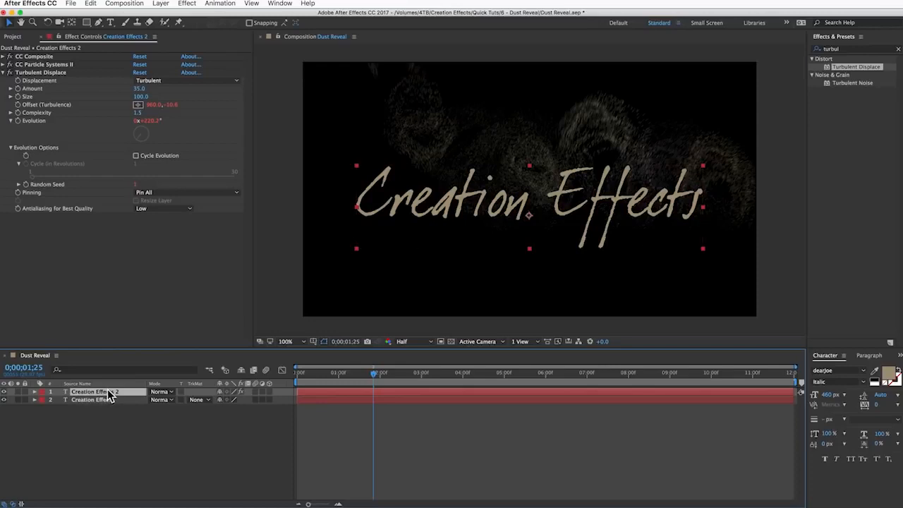
key("super+d")
key("super+d")
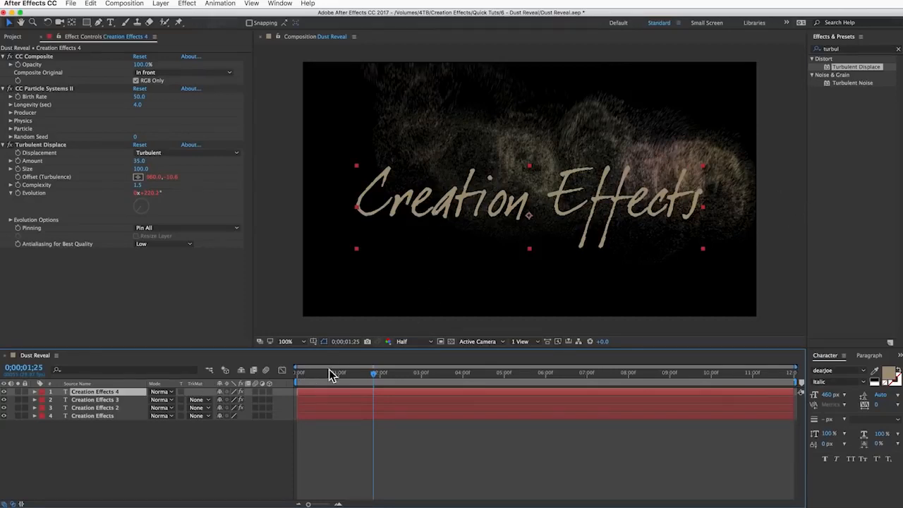
Preview the combined dust animation and move the current time back to 0;00;00;25.
key("space")
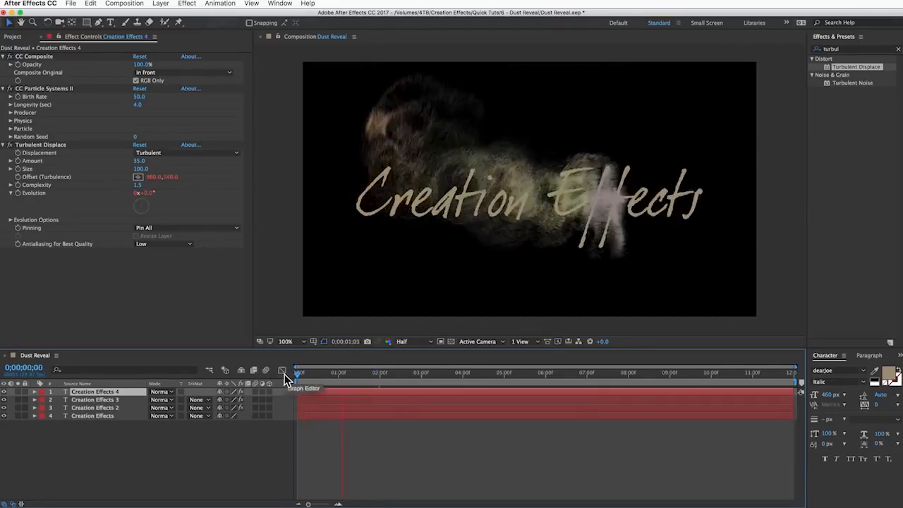
key("space")
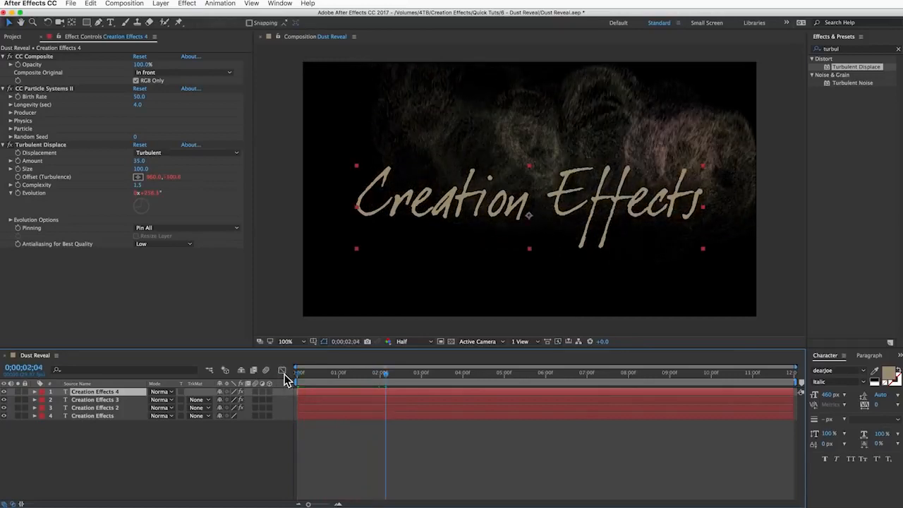
left_click_drag(372, 379, 333, 380)
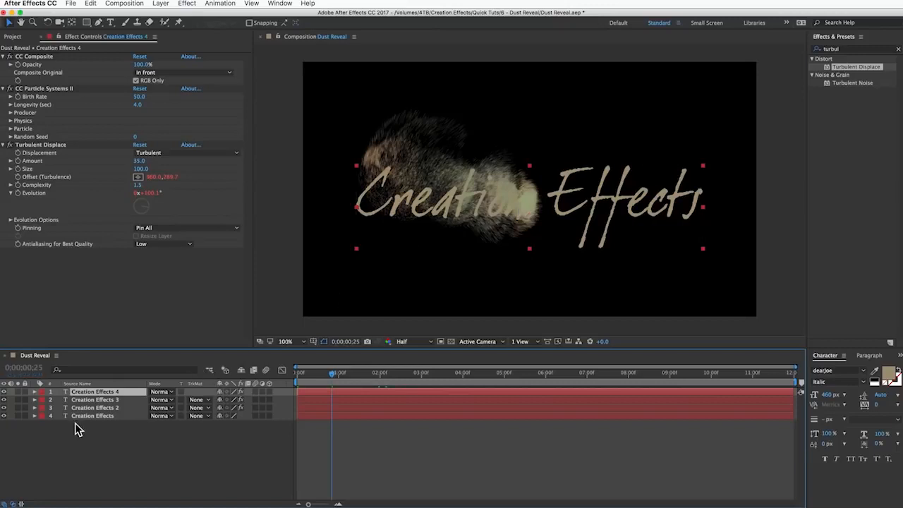
Isolate the three particle layers for viewing, and solo only the original Creation Effects text layer instead.
left_click(17, 407)
left_click(17, 391)
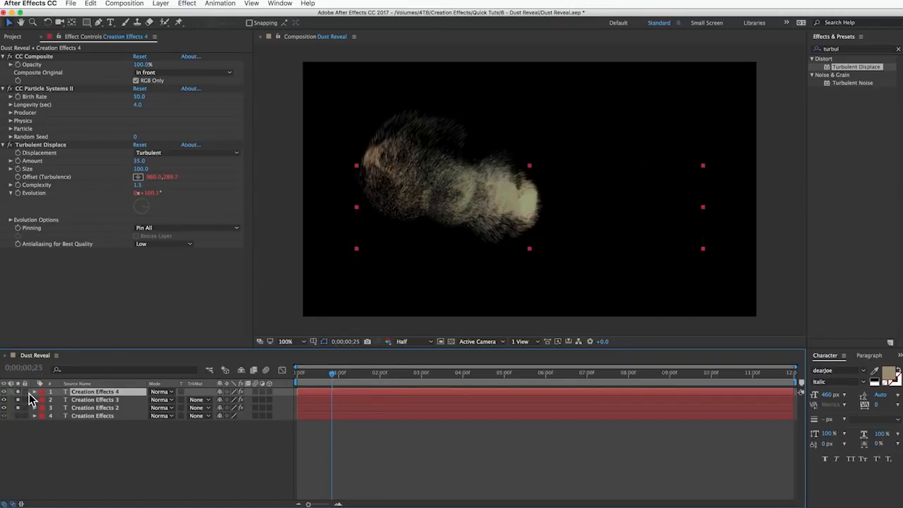
left_click(18, 415)
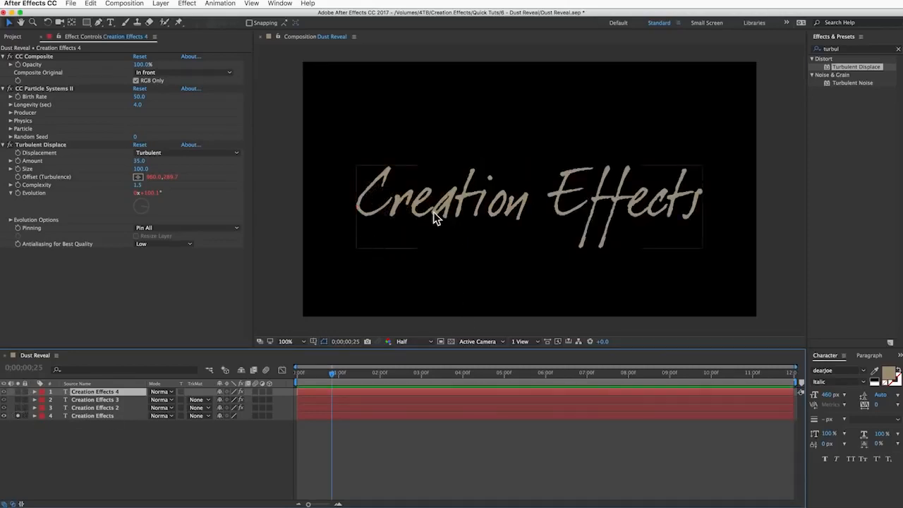
Apply the Linear Wipe effect to the original Creation Effects text layer with a Feather of 50.
left_click(103, 416)
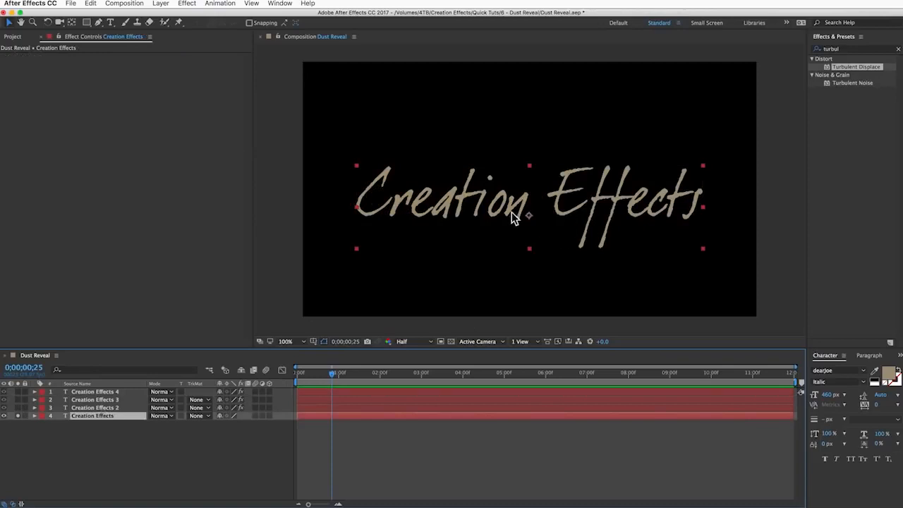
left_click(846, 50)
type("linear wip")
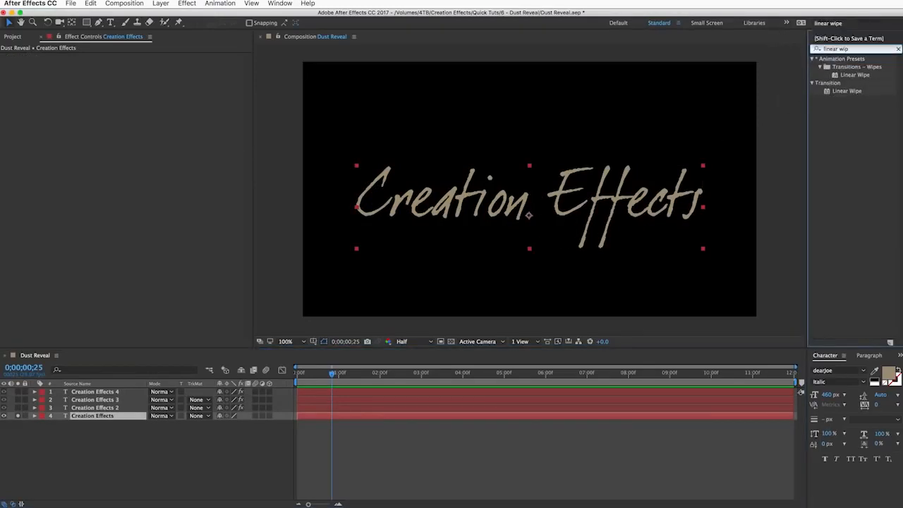
double_click(846, 90)
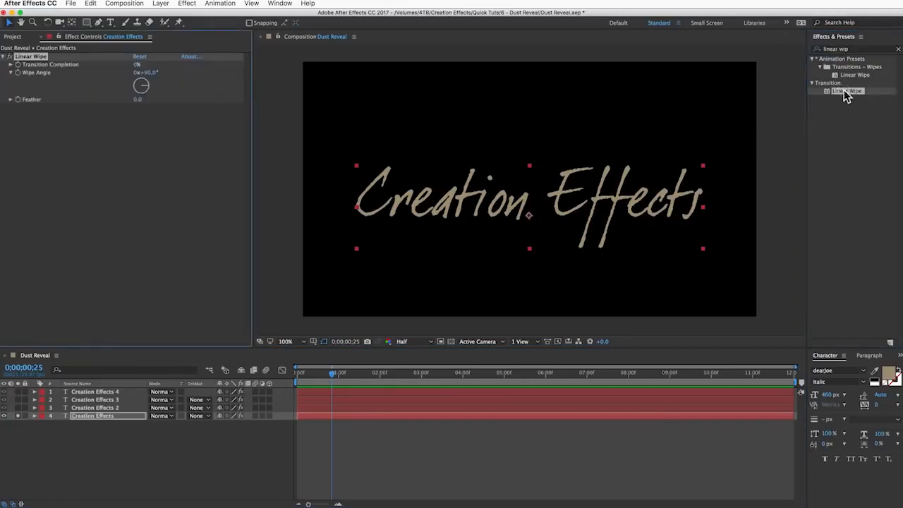
left_click(139, 100)
type("50")
key("Return")
left_click_drag(135, 65, 155, 65)
key("super+z")
Keyframe Linear Wipe's Transition Completion at 0% at 0;00;00;00 and 100% at 0;00;01;16, matching the Position keyframes of Creation Effects 2.
left_click(98, 408)
key("u")
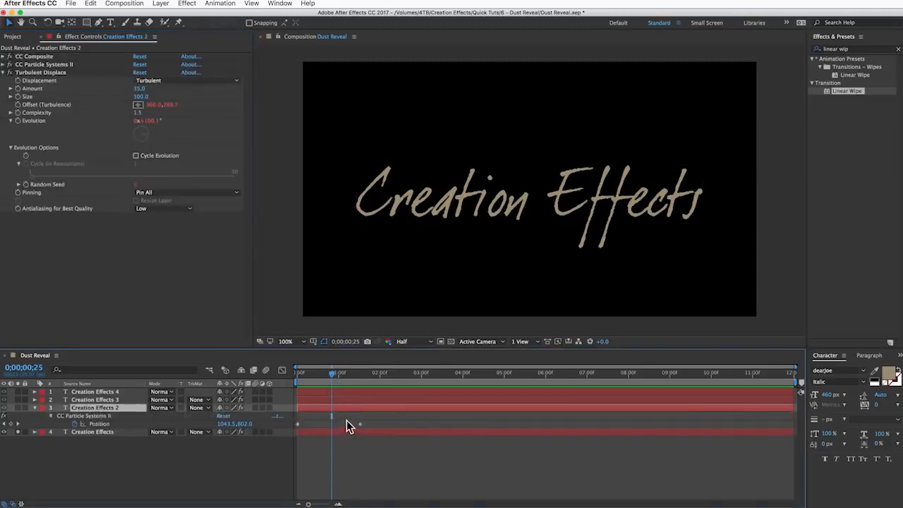
left_click_drag(326, 369, 235, 376)
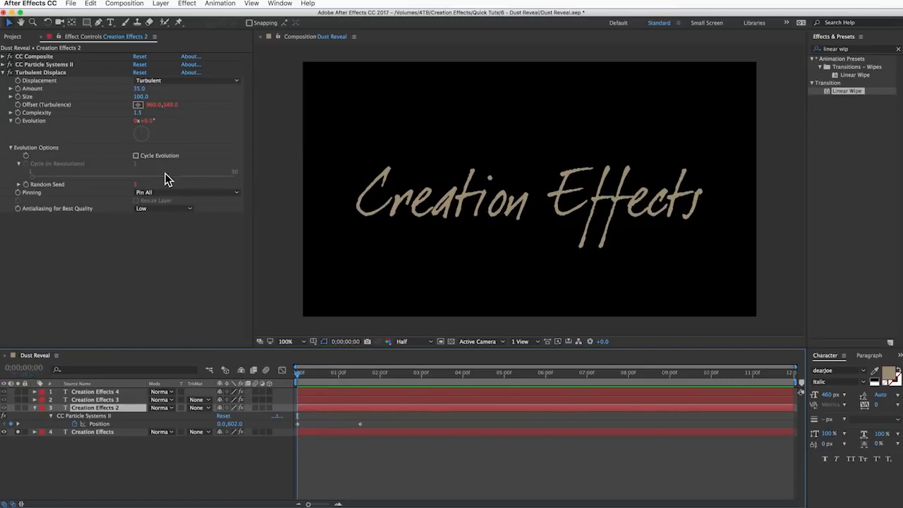
left_click(4, 72)
left_click(92, 432)
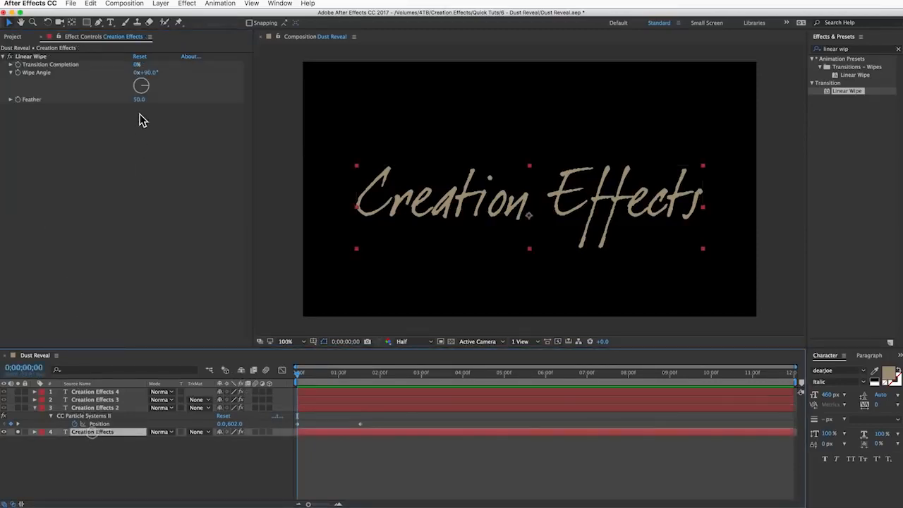
left_click(18, 67)
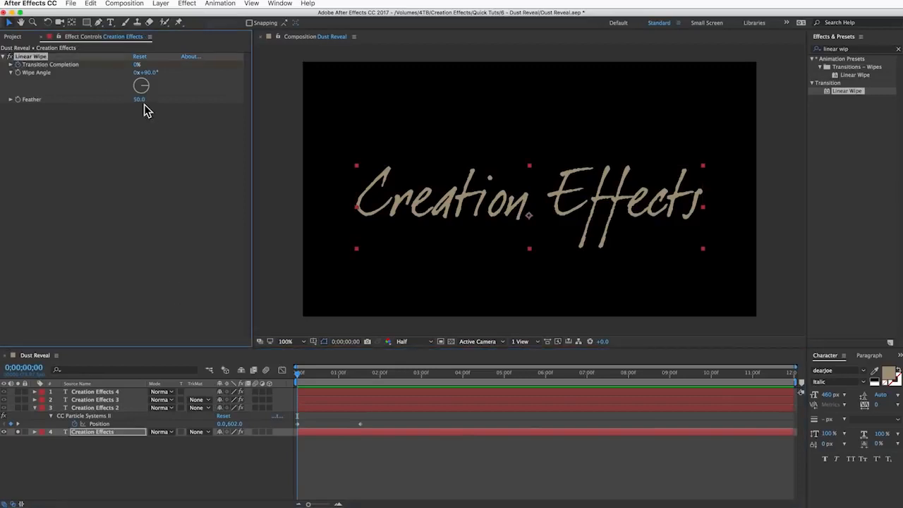
left_click(358, 373)
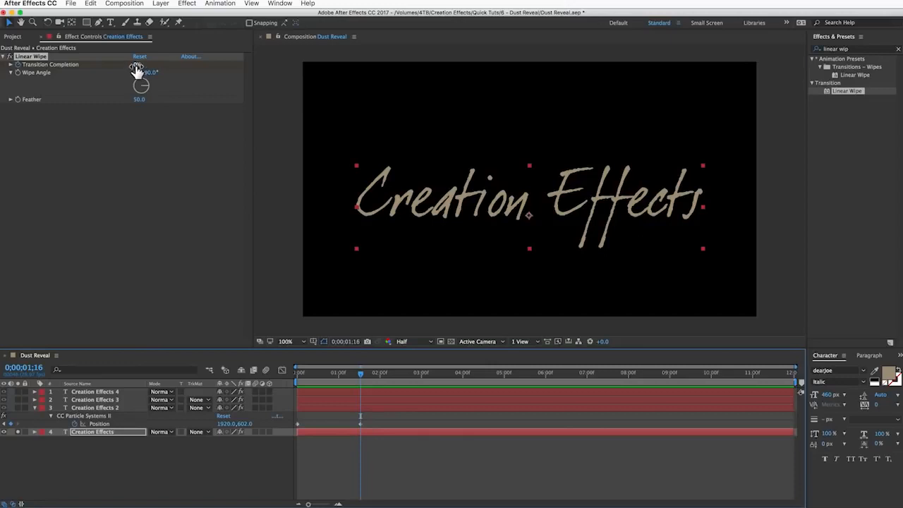
left_click_drag(136, 69, 282, 75)
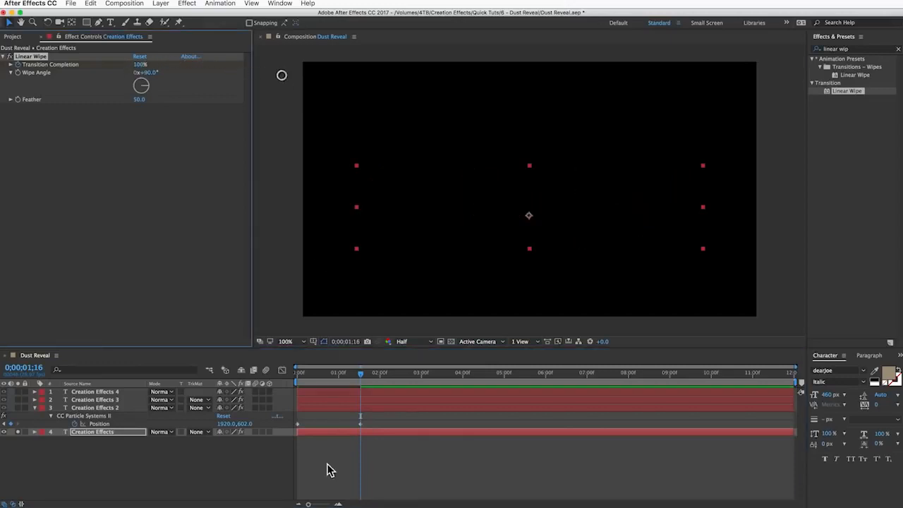
Check the wipe on the soloed text, turn off its solo, and compare it with the dust at 0;00;00;13.
left_click_drag(350, 372, 326, 372)
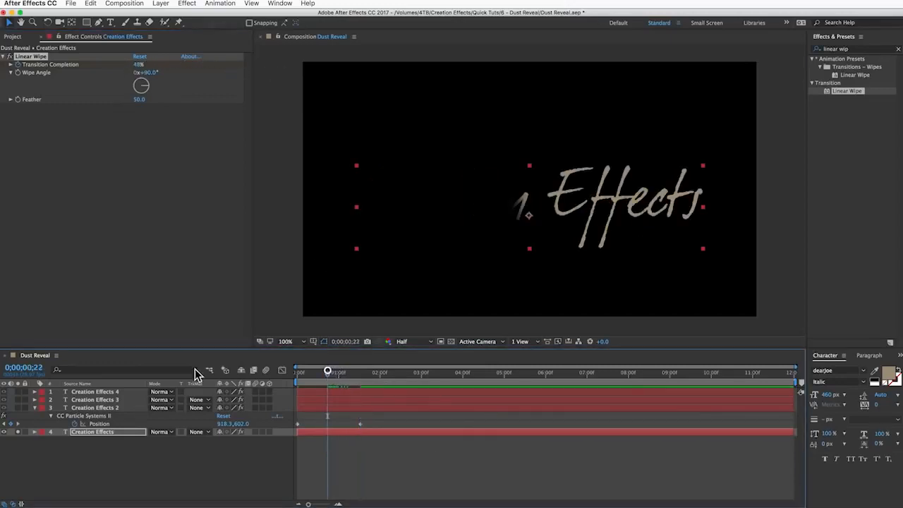
left_click(17, 433)
left_click_drag(327, 374, 316, 379)
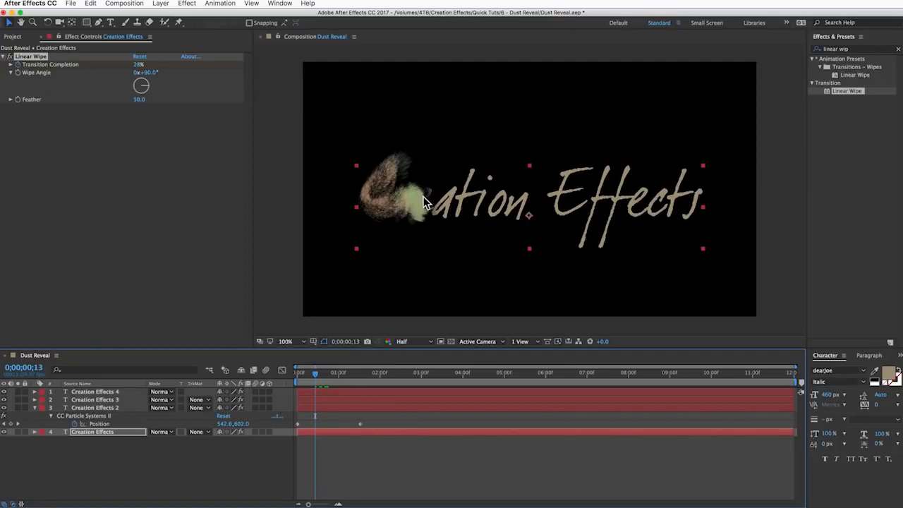
Shift both Transition Completion keyframes about one frame later and check the wipe against the dust around 0;00;01;03.
left_click(372, 432)
key("u")
left_click_drag(370, 447, 296, 453)
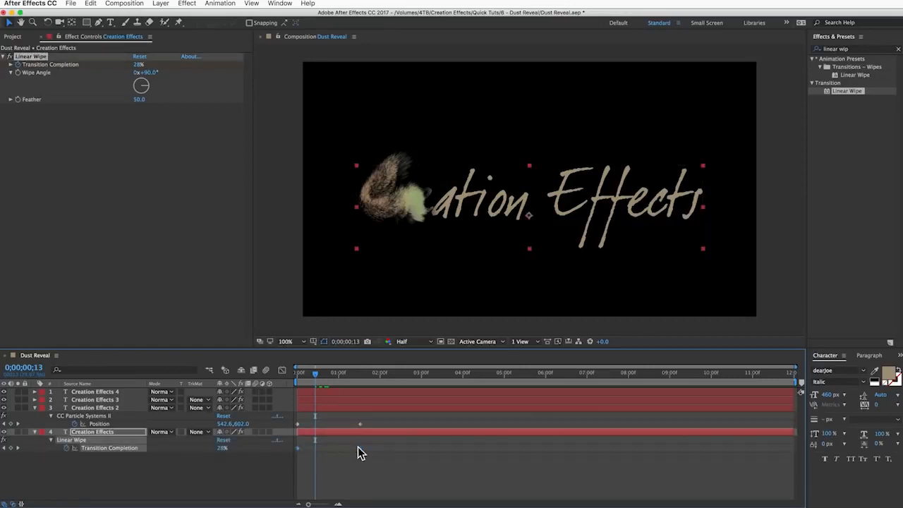
left_click_drag(360, 448, 360, 449)
left_click_drag(361, 448, 361, 448)
left_click_drag(319, 376, 341, 380)
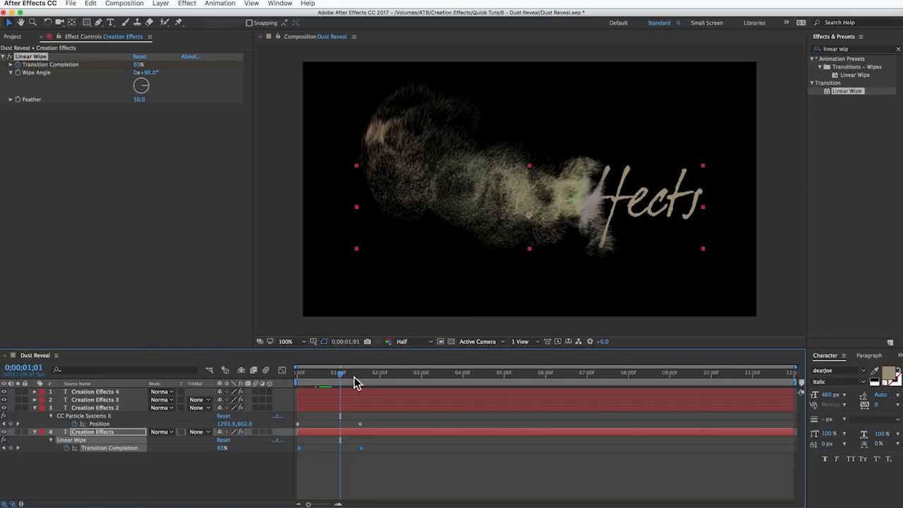
left_click_drag(342, 374, 346, 375)
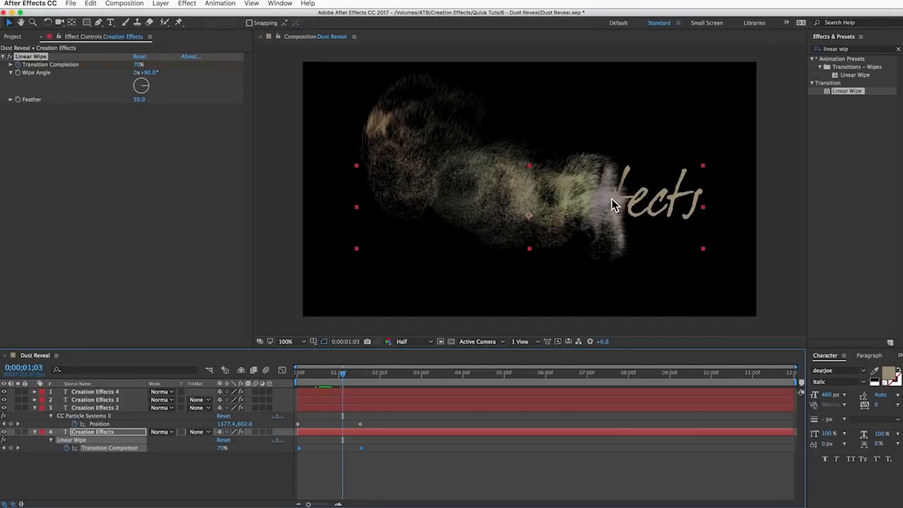
Collapse the open layers and create a black 1920 x 1080 px solid named Sand Texture.
left_click(34, 432)
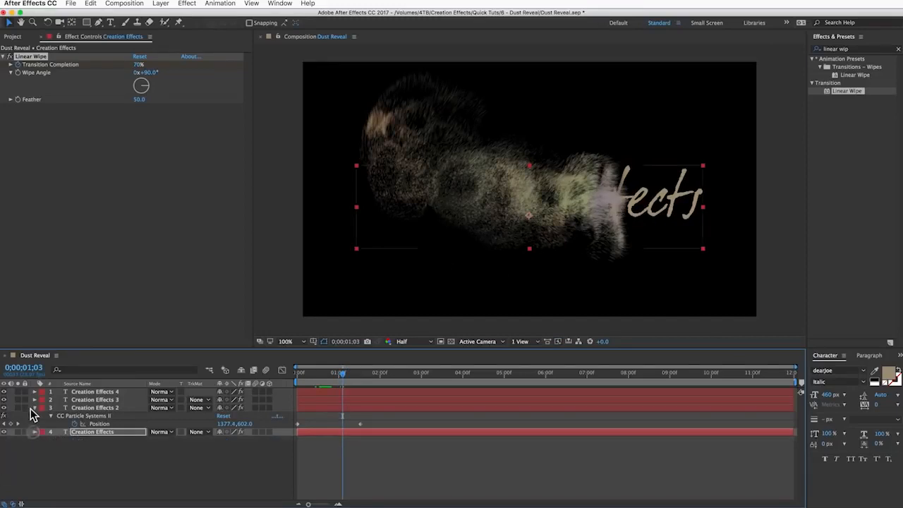
left_click(34, 409)
left_click(75, 451)
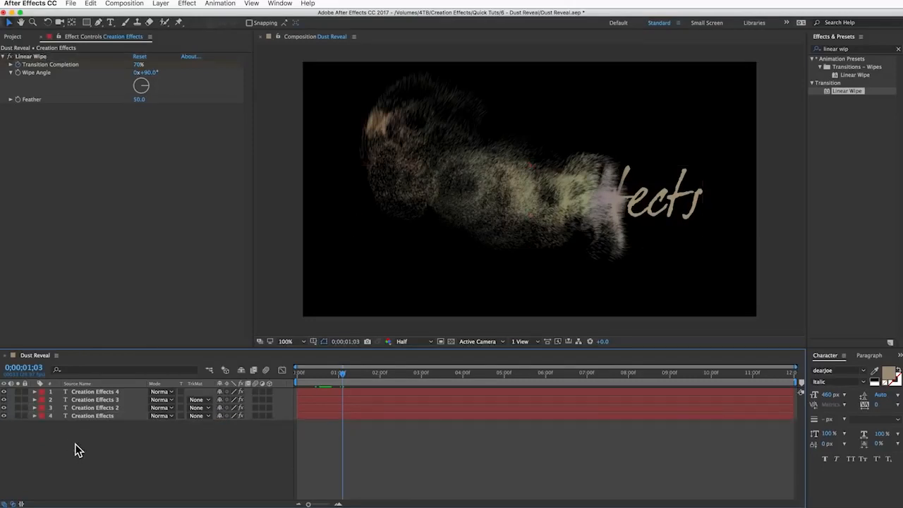
left_click(160, 3)
mouse_move(166, 15)
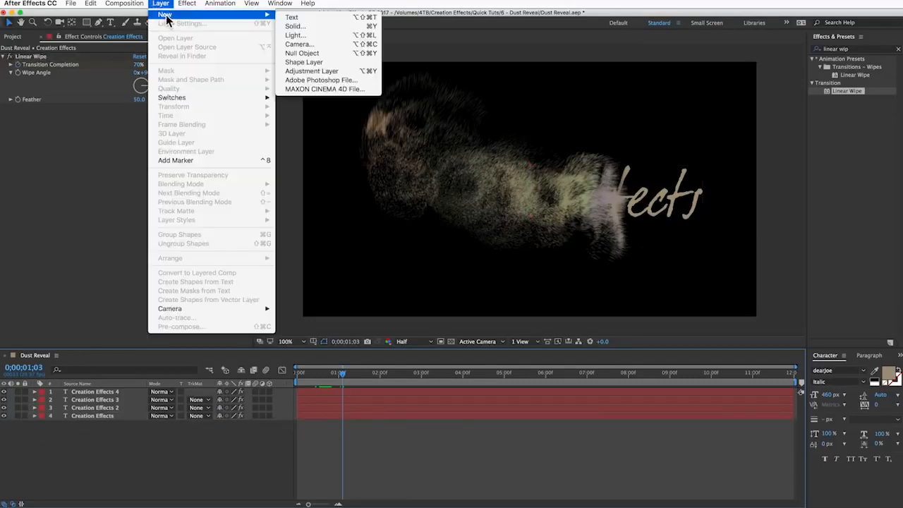
left_click(320, 26)
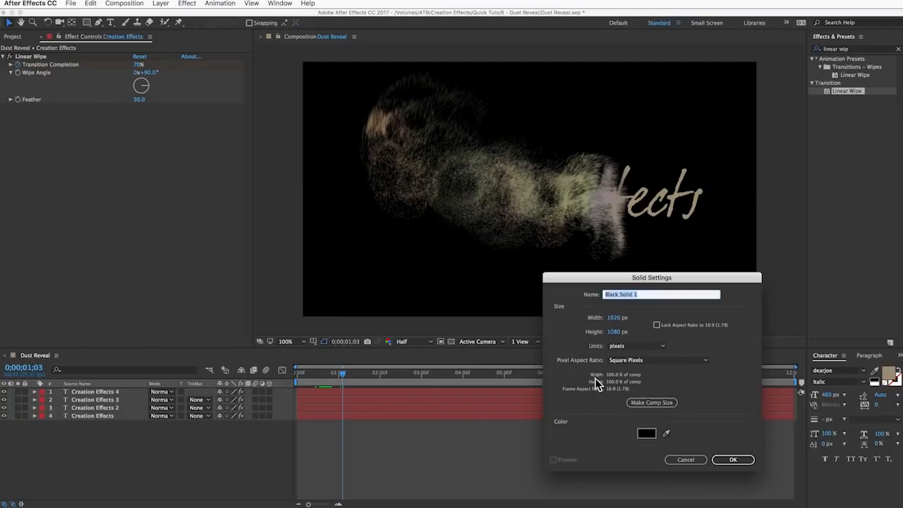
type("Sand Texture")
key("Return")
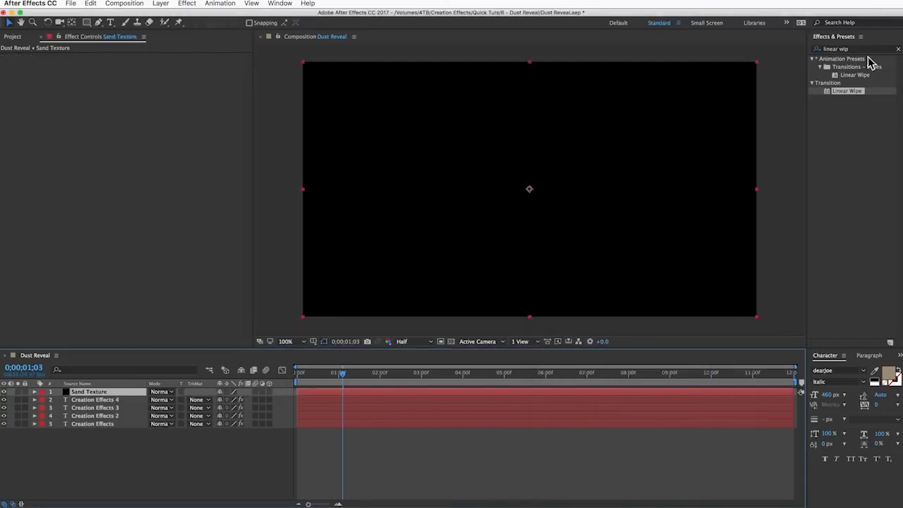
Apply the Turbulent Noise effect to the Sand Texture solid and expand the effect's Transform settings.
left_click(837, 47)
type("turbu")
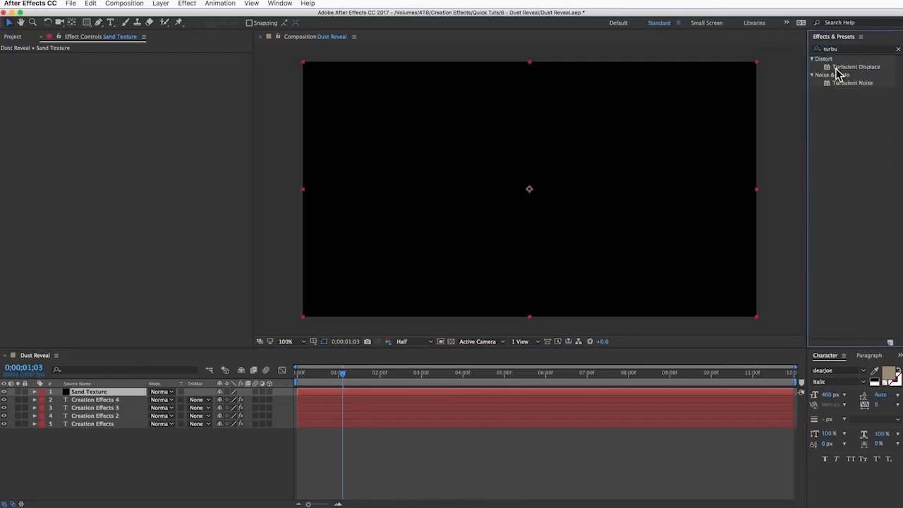
left_click_drag(851, 82, 848, 79)
double_click(850, 83)
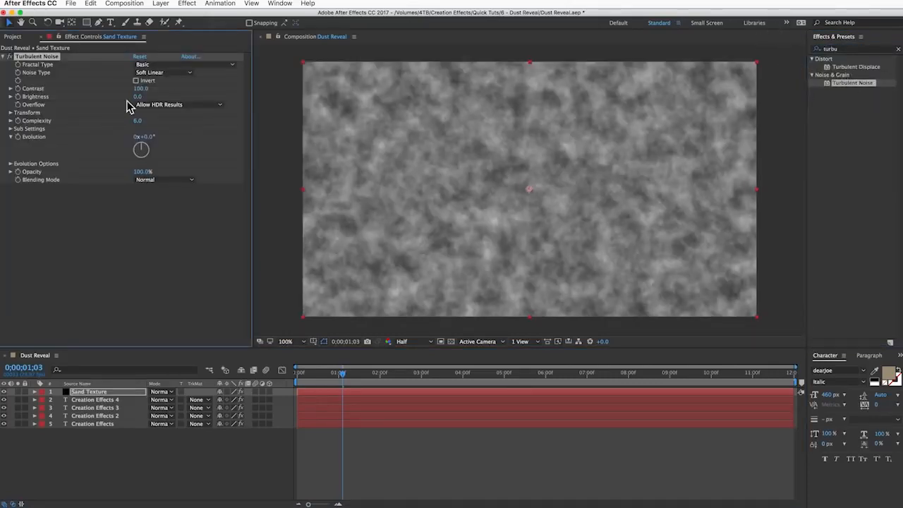
left_click(11, 112)
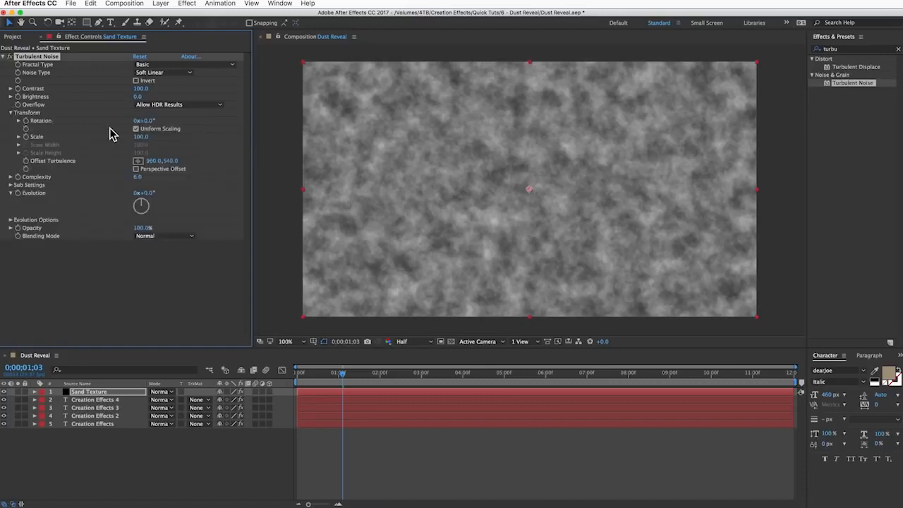
Set the Turbulent Noise Scale to 1.0 and Contrast to 221.0, and collapse the effect's settings.
left_click_drag(130, 141, 90, 138)
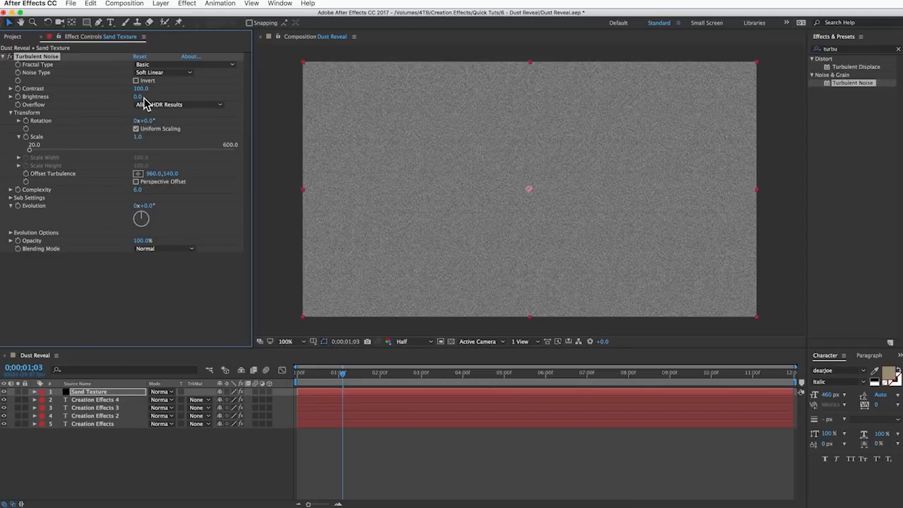
left_click_drag(140, 94, 193, 85)
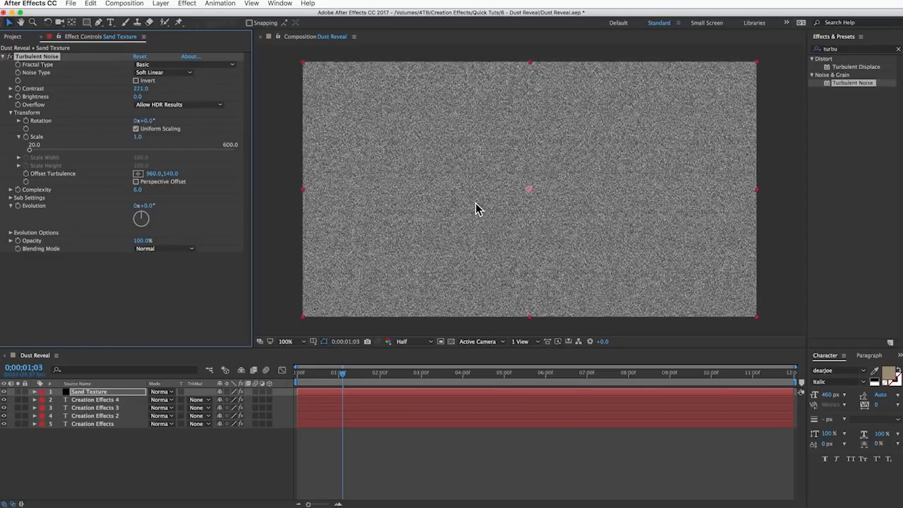
left_click(6, 57)
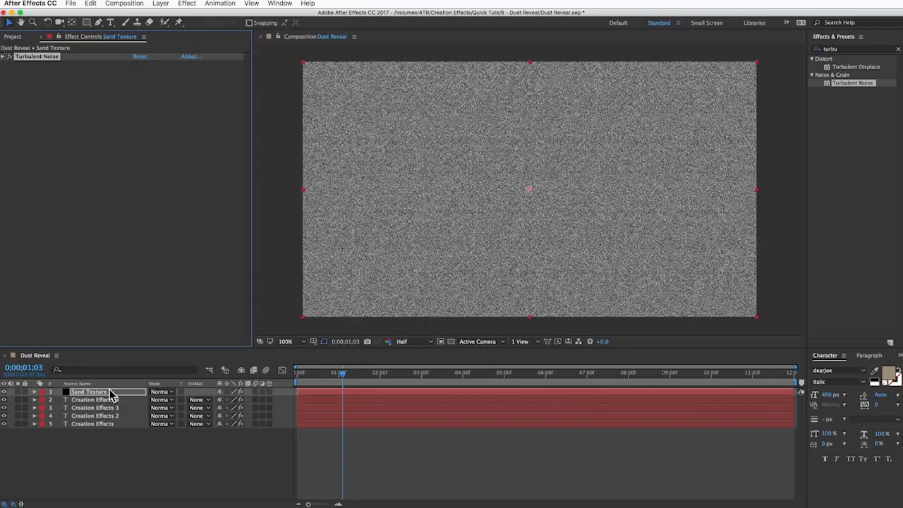
Pre-compose the Sand Texture layer as Sand Texture Comp, moving all attributes into the new composition.
left_click(110, 392)
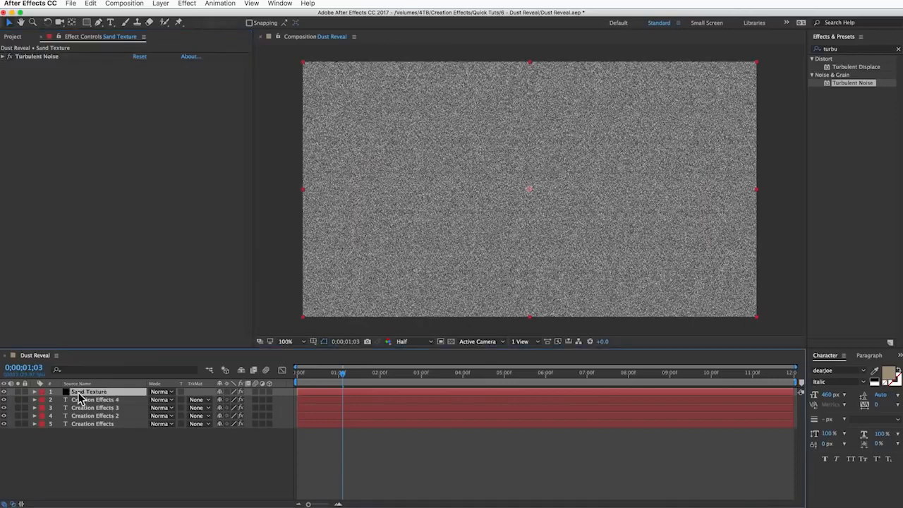
left_click(161, 3)
left_click(207, 327)
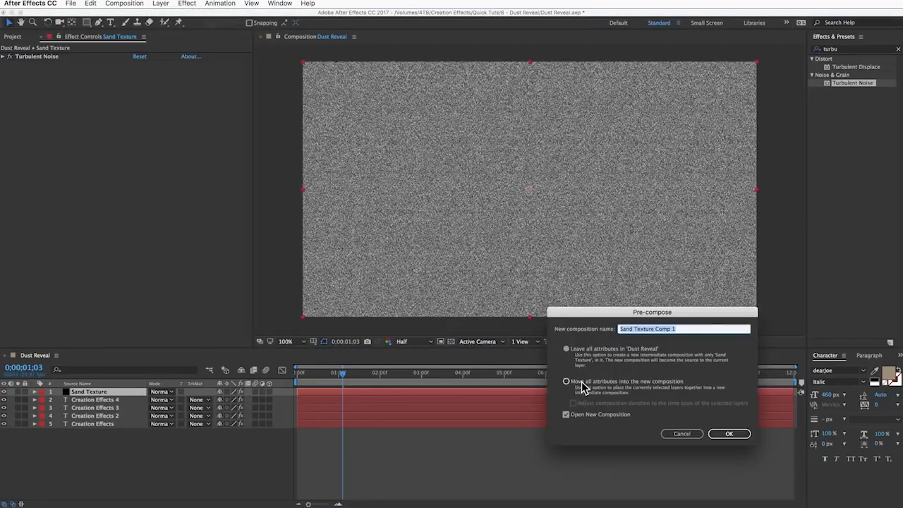
left_click(579, 383)
triple_click(683, 329)
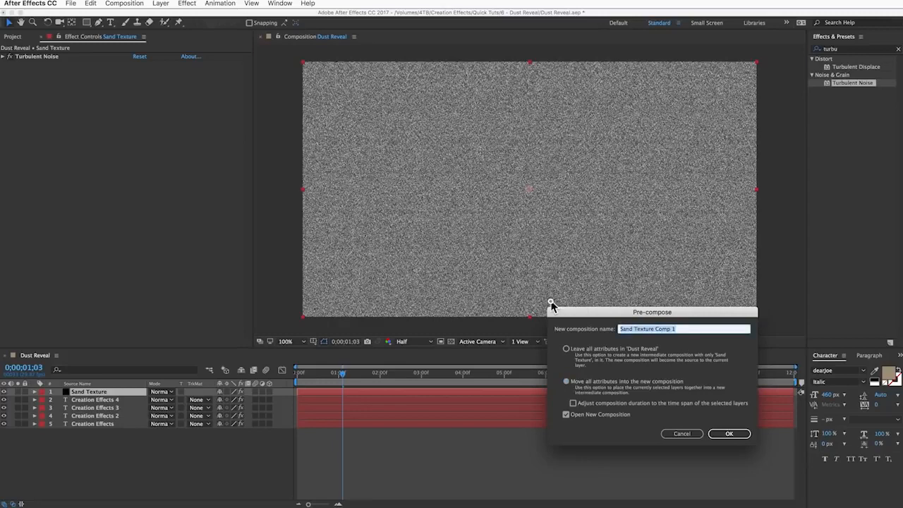
key("Right")
key("BackSpace")
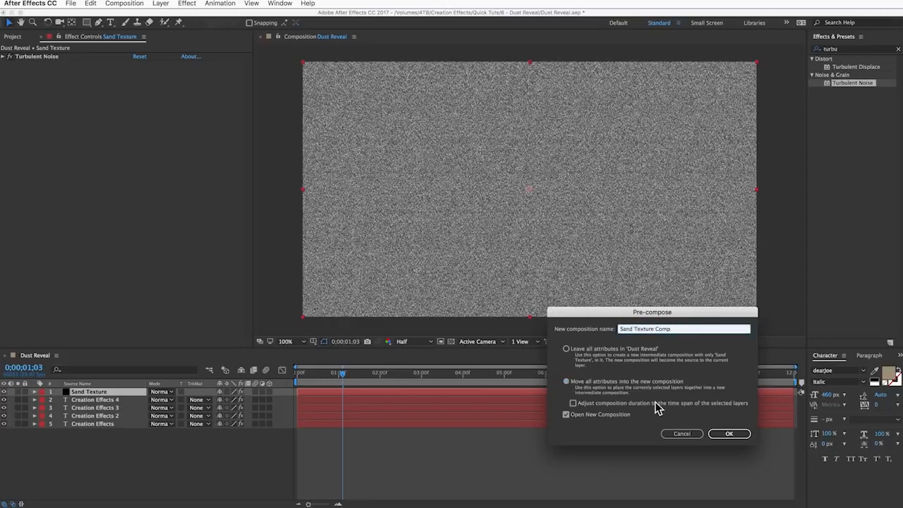
left_click(733, 433)
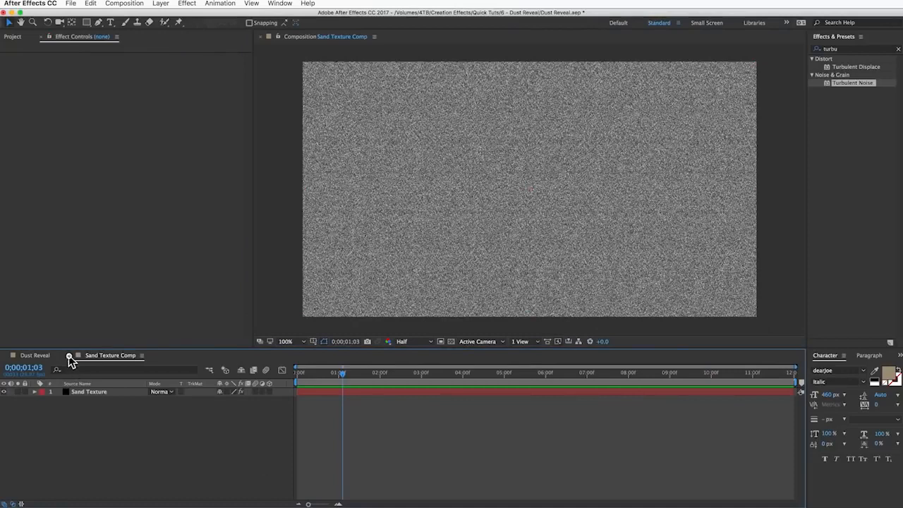
Close the Sand Texture Comp timeline and hide the Sand Texture Comp layer in the Dust Reveal composition.
left_click(70, 355)
left_click(114, 464)
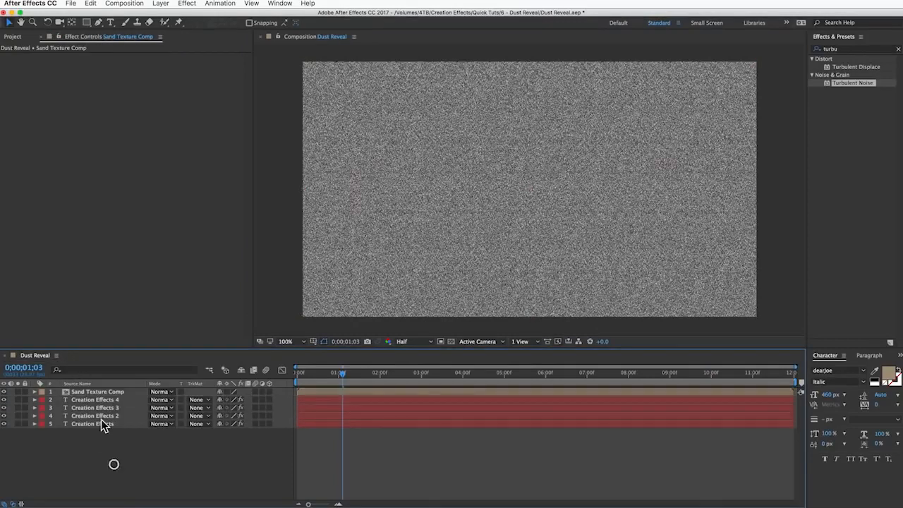
left_click(96, 393)
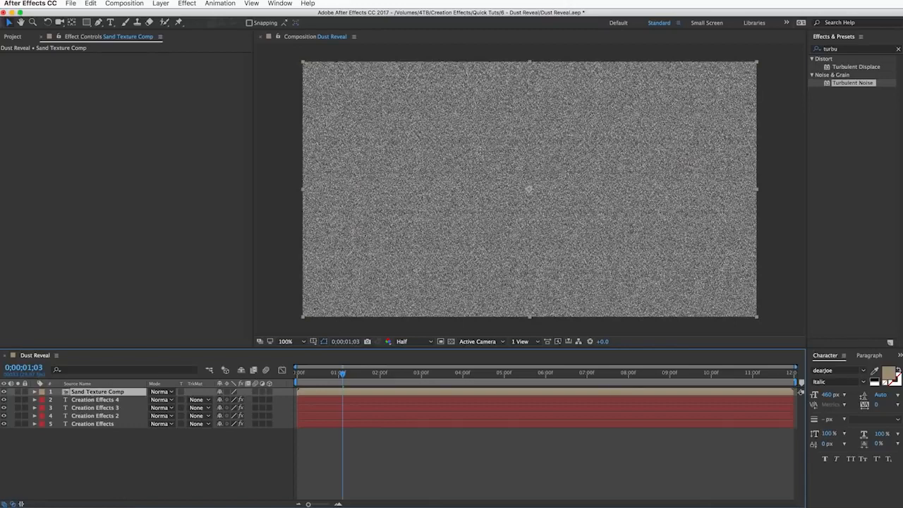
left_click(4, 391)
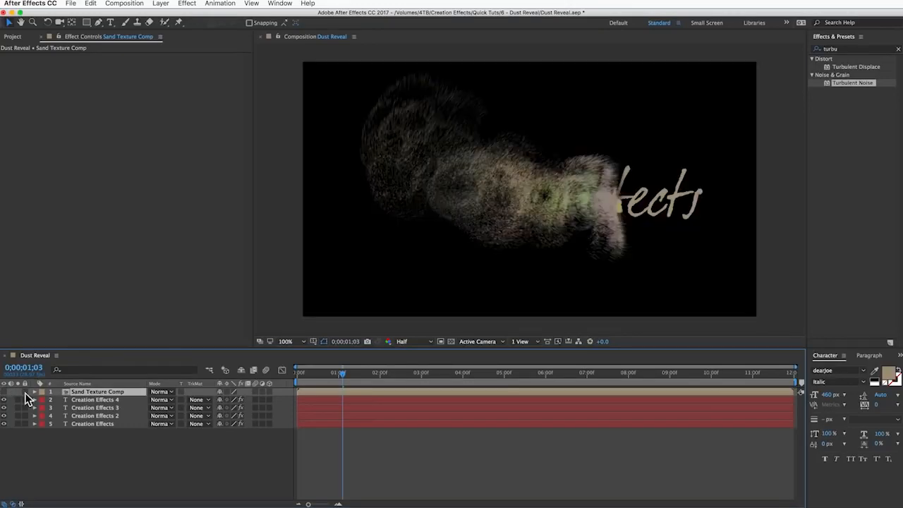
Find the Texturize effect and apply it to the Creation Effects 4 layer.
left_click(86, 399)
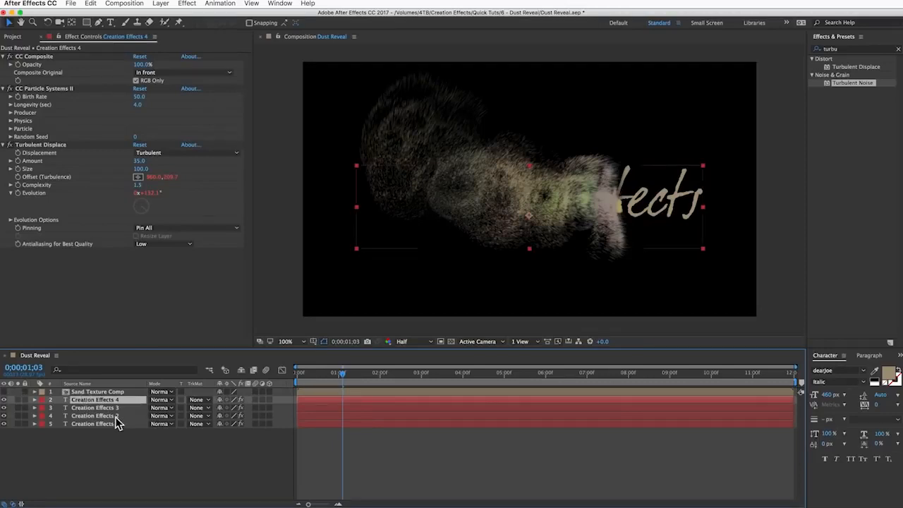
left_click(840, 49)
type("textur")
double_click(849, 65)
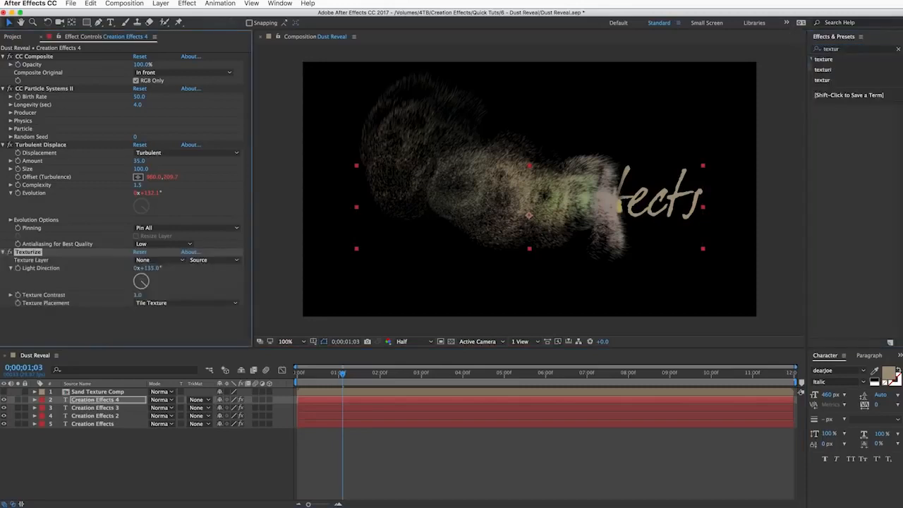
left_click(854, 132)
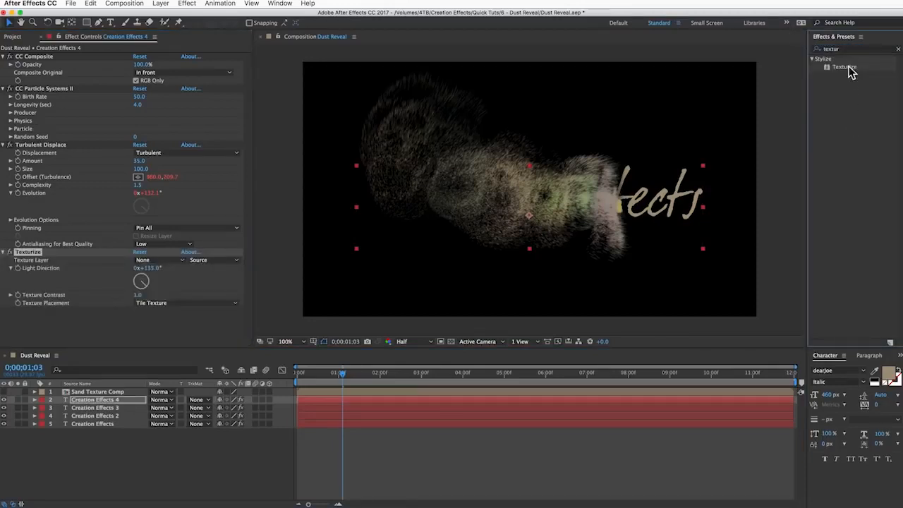
Add a second Texturize effect to Creation Effects 4, collapse the other effects, and set its Texture Layer to Sand Texture Comp.
left_click_drag(850, 71, 101, 324)
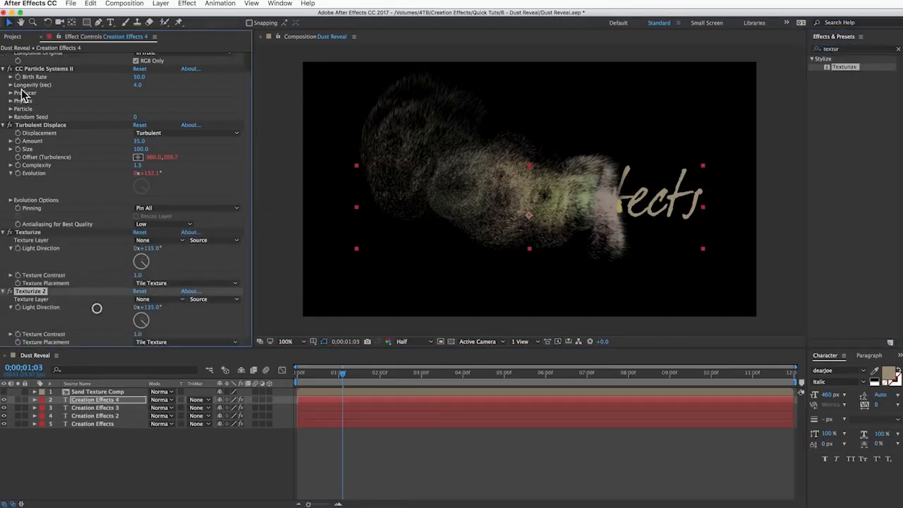
left_click(4, 56)
left_click(3, 64)
left_click(4, 72)
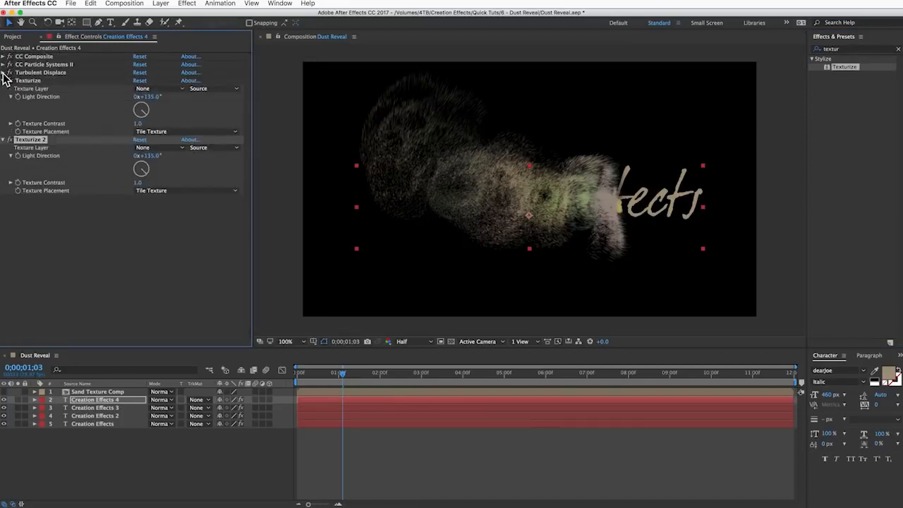
left_click(155, 147)
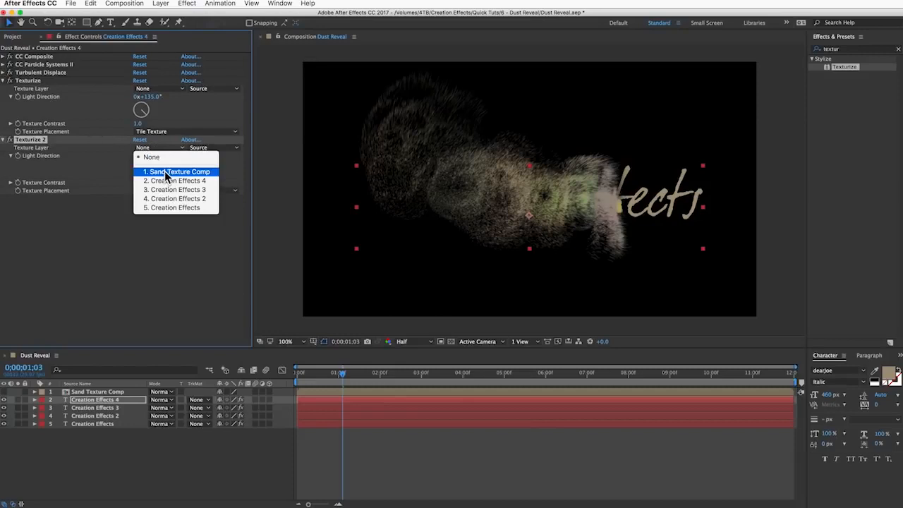
left_click(167, 173)
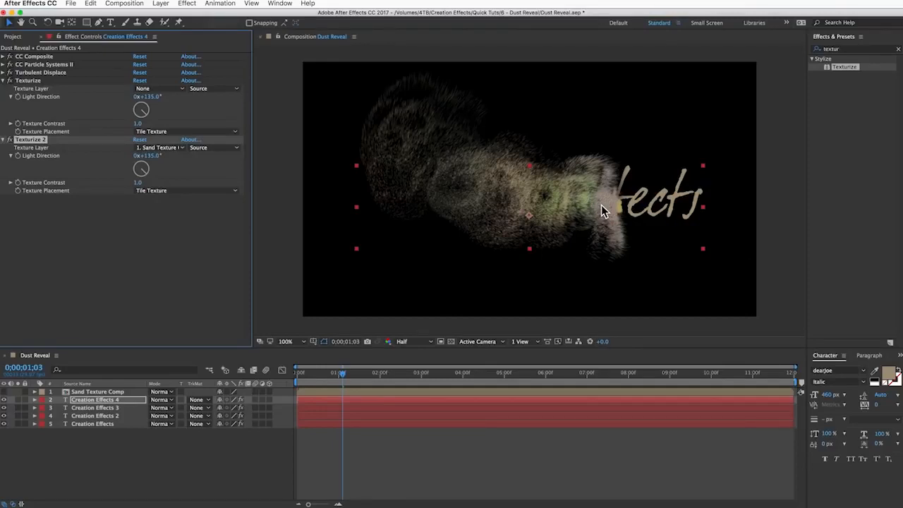
Delete the Texturize effect without a texture layer and copy the remaining one to Creation Effects 3 and Creation Effects 2.
left_click(30, 84)
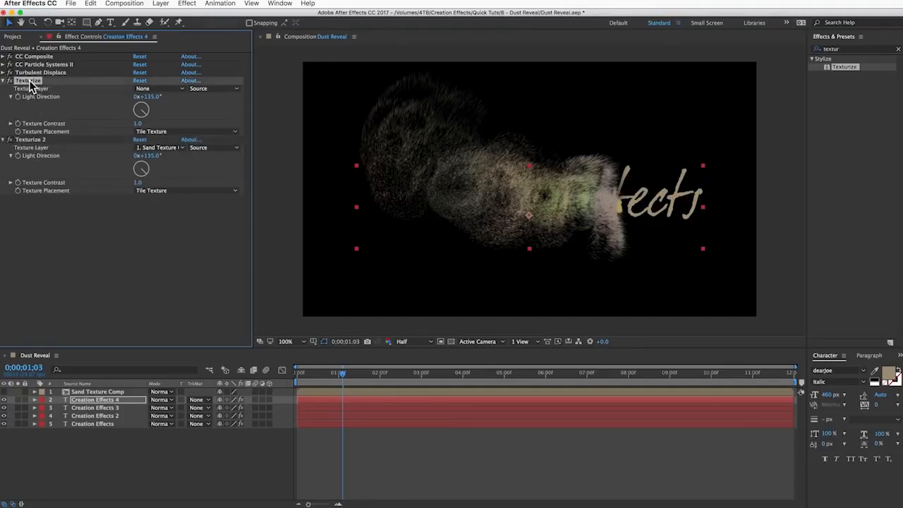
key("Delete")
left_click(30, 83)
key("Return")
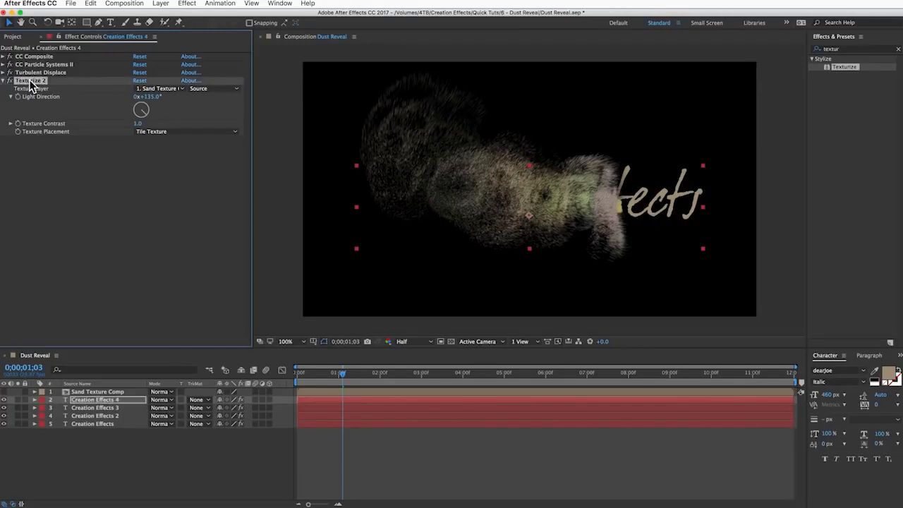
left_click(96, 408)
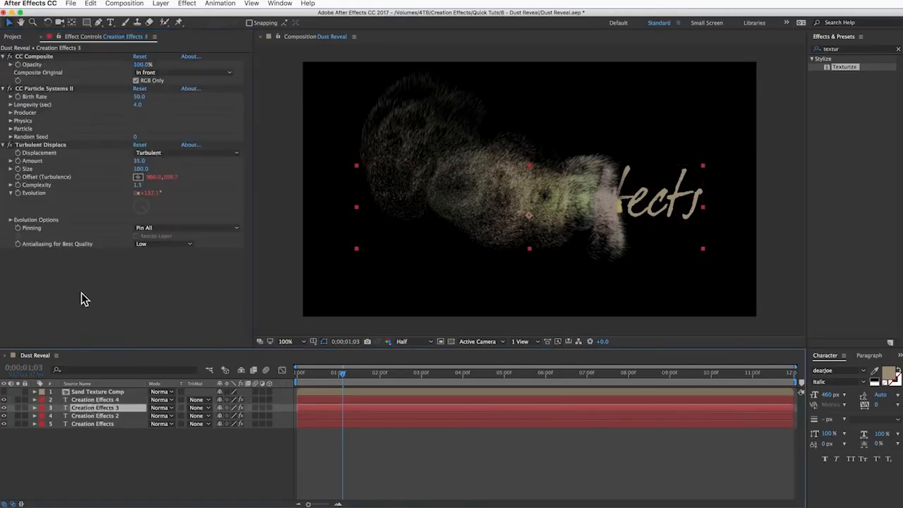
key("ctrl+v")
left_click(95, 416)
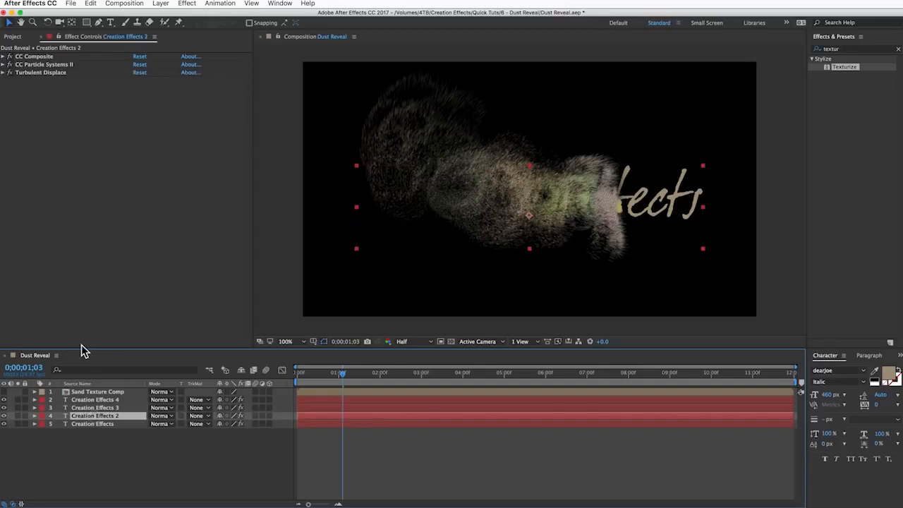
key("ctrl+v")
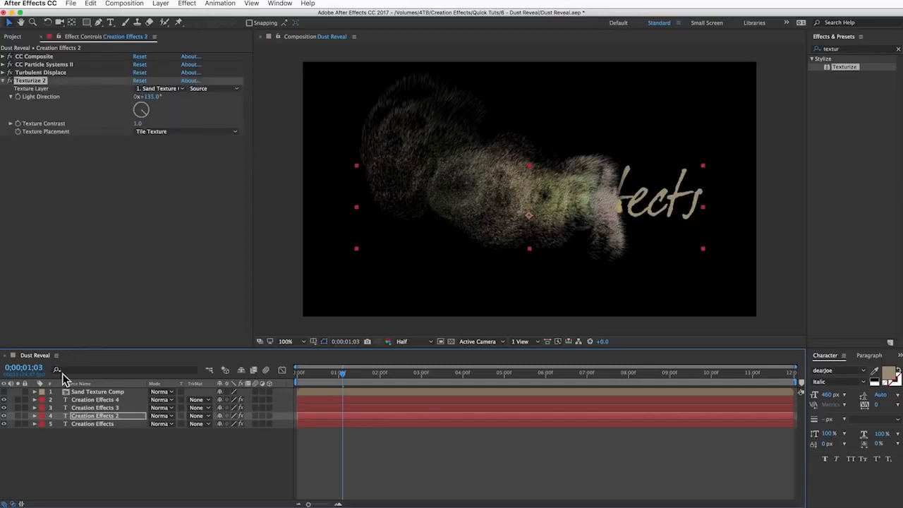
In Sand Texture Comp, add the expression random(1000) to the Turbulent Noise Evolution and scrub through the changing texture.
double_click(86, 392)
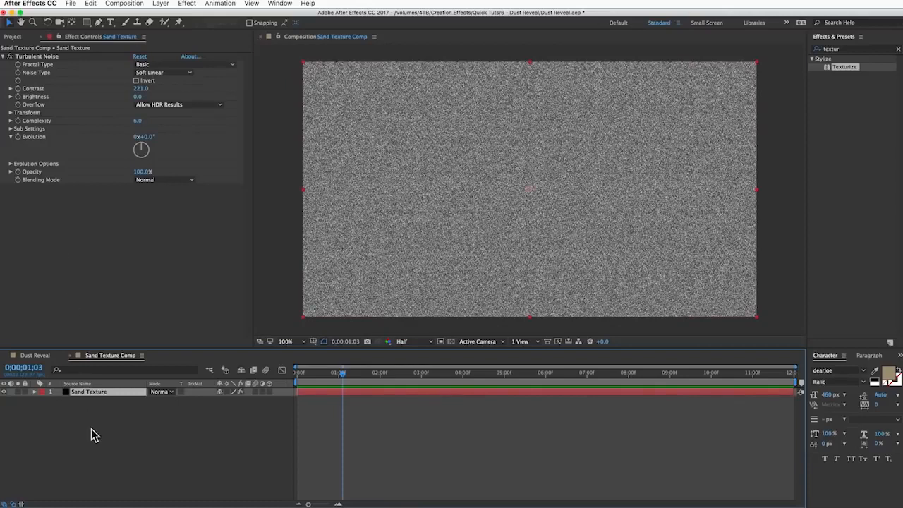
left_click(18, 136, "alt")
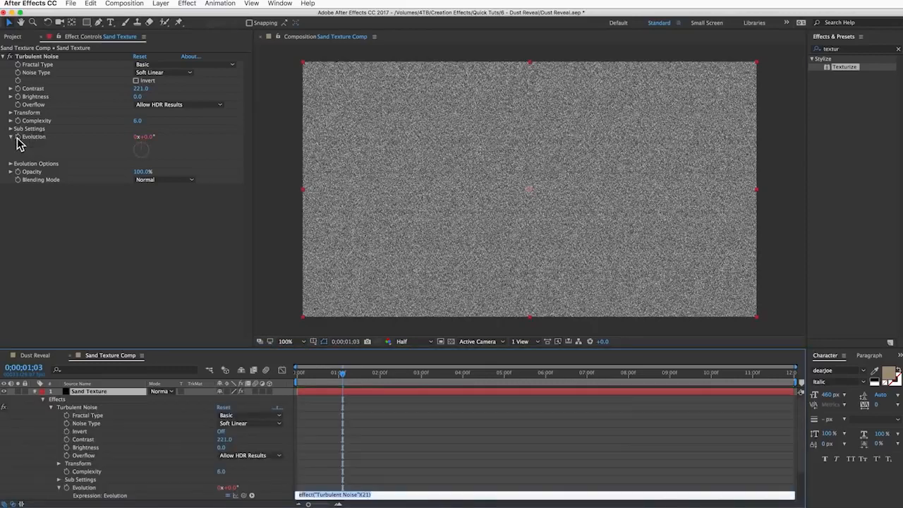
type("t")
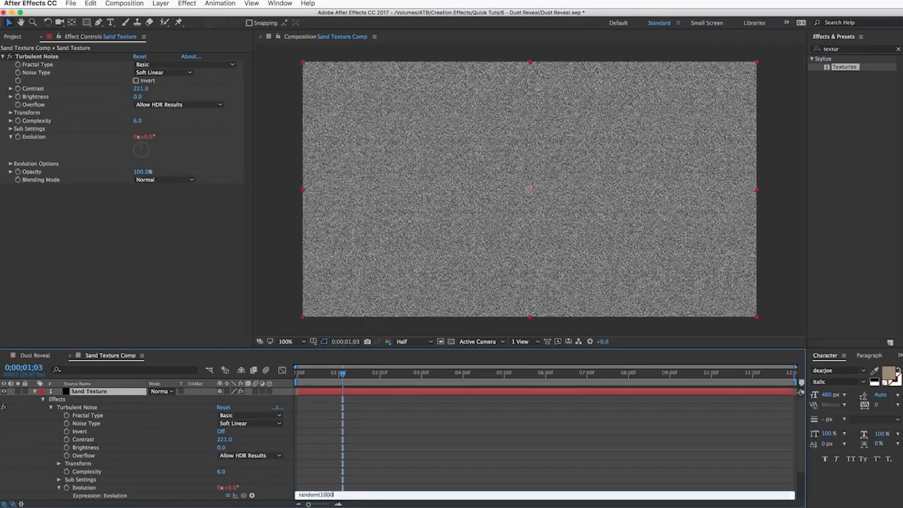
left_click(312, 480)
left_click_drag(343, 376, 357, 375)
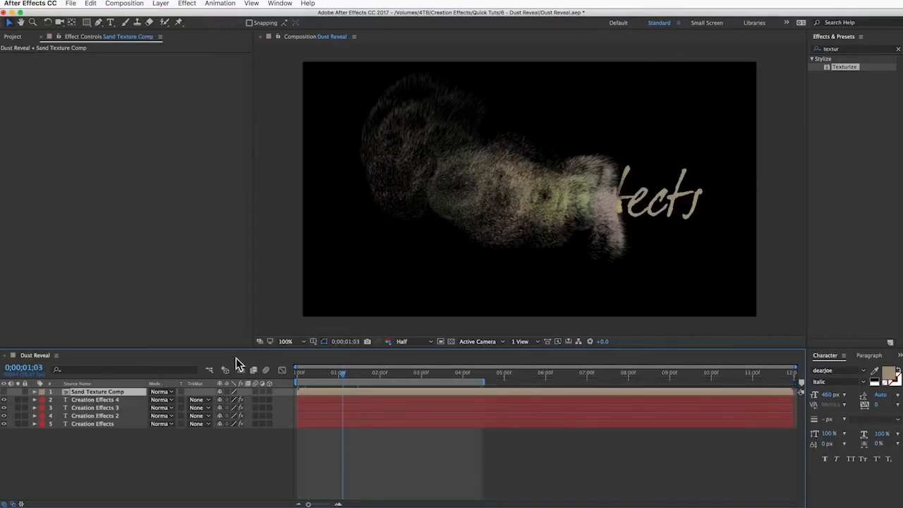
Try Screen on Creation Effects 4, choose the Add blending mode instead, and preview the animation from the start.
left_click(94, 399)
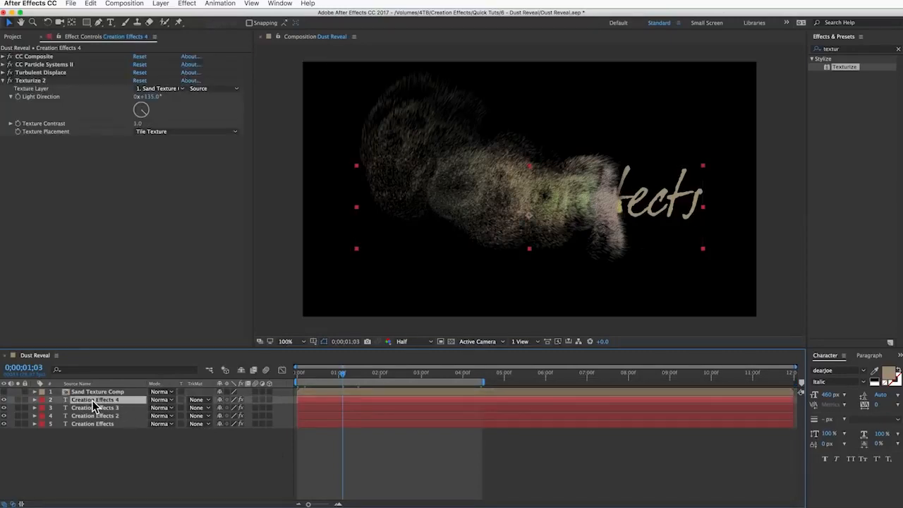
left_click(161, 399)
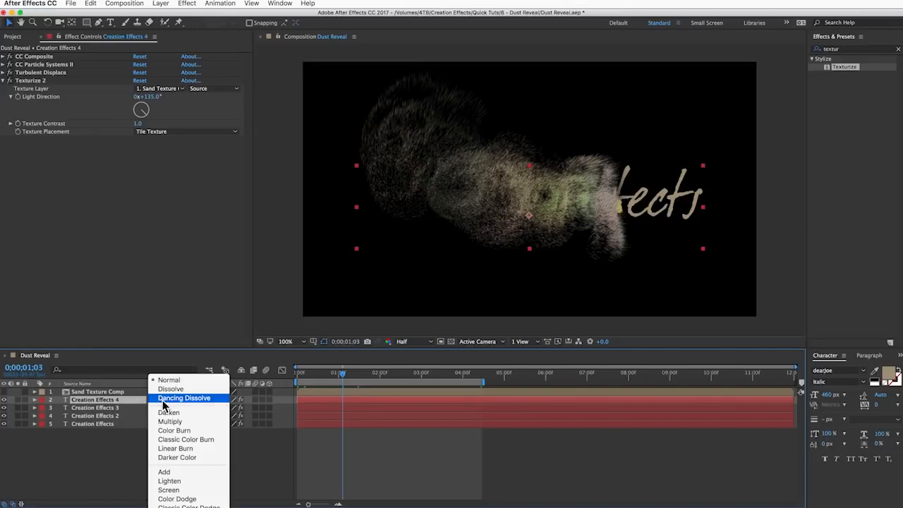
left_click(172, 490)
left_click(170, 405)
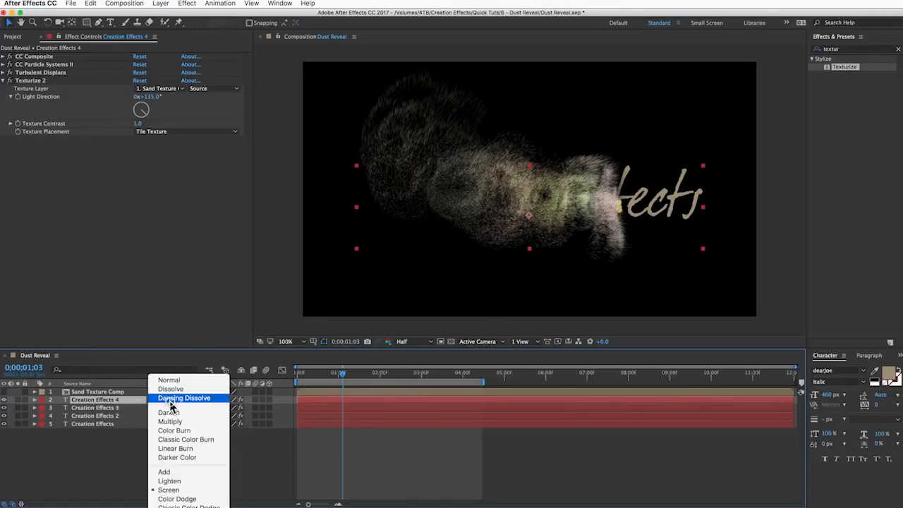
left_click(172, 472)
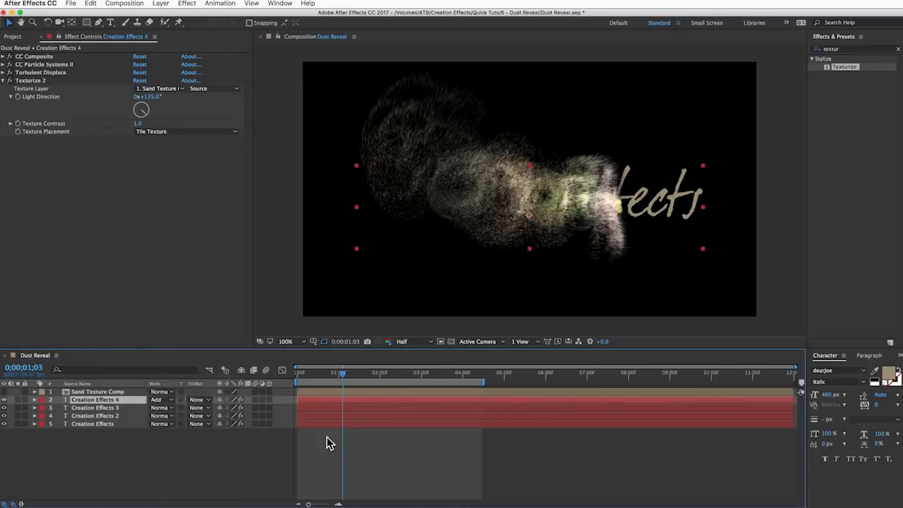
left_click_drag(316, 374, 258, 375)
key("space")
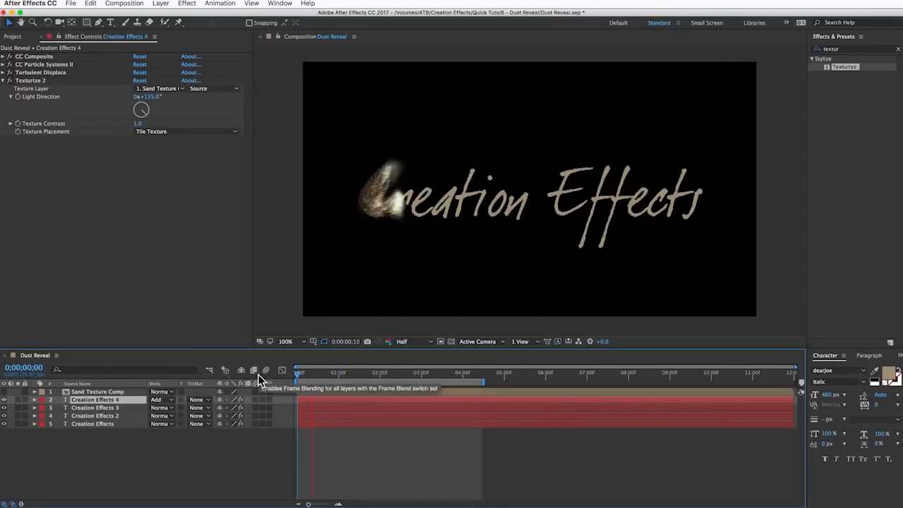
key("space")
Set the Creation Effects 4 layer's opacity to 61% and preview the result.
key("t")
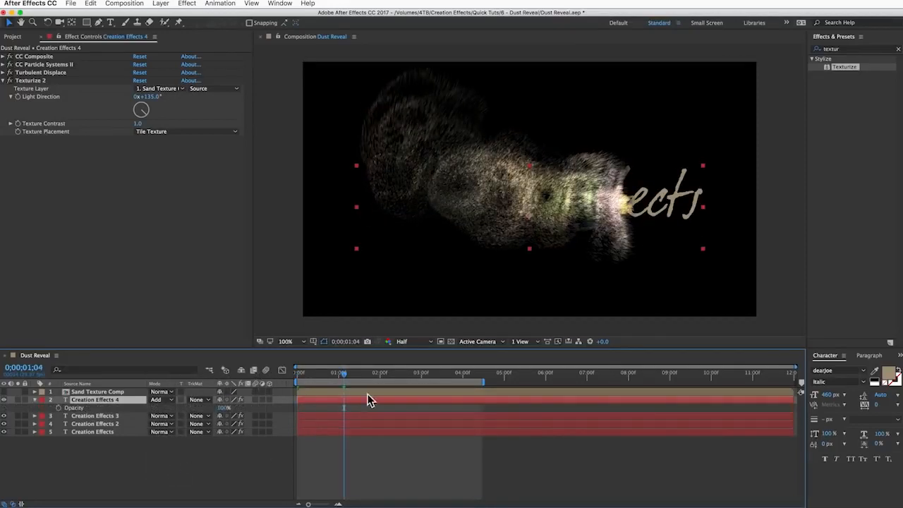
left_click_drag(222, 408, 202, 411)
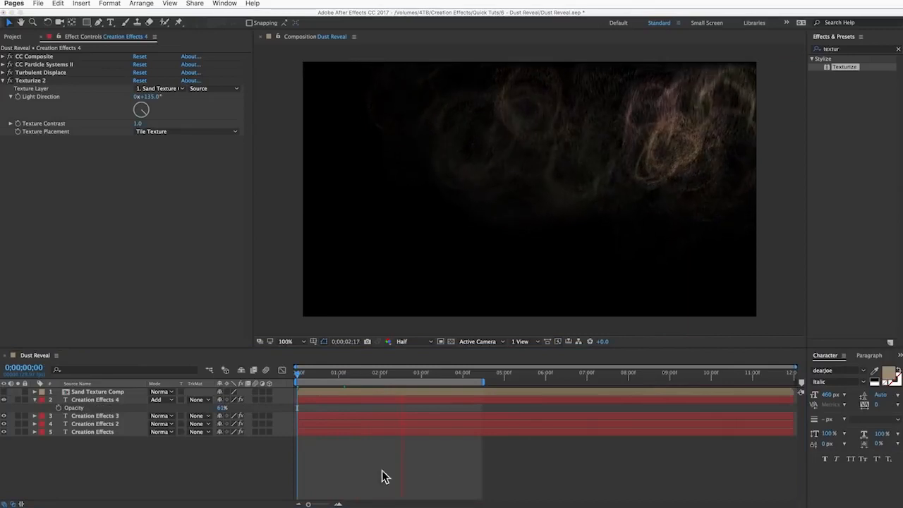
left_click(218, 480)
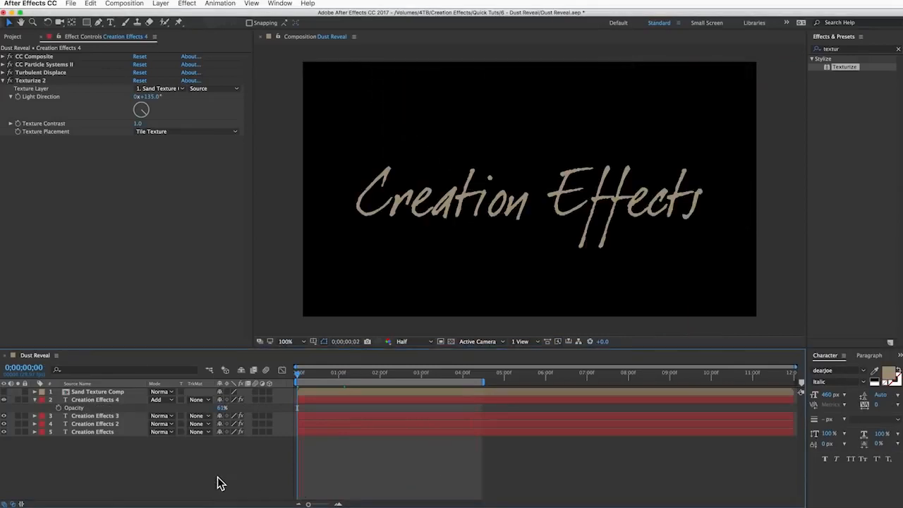